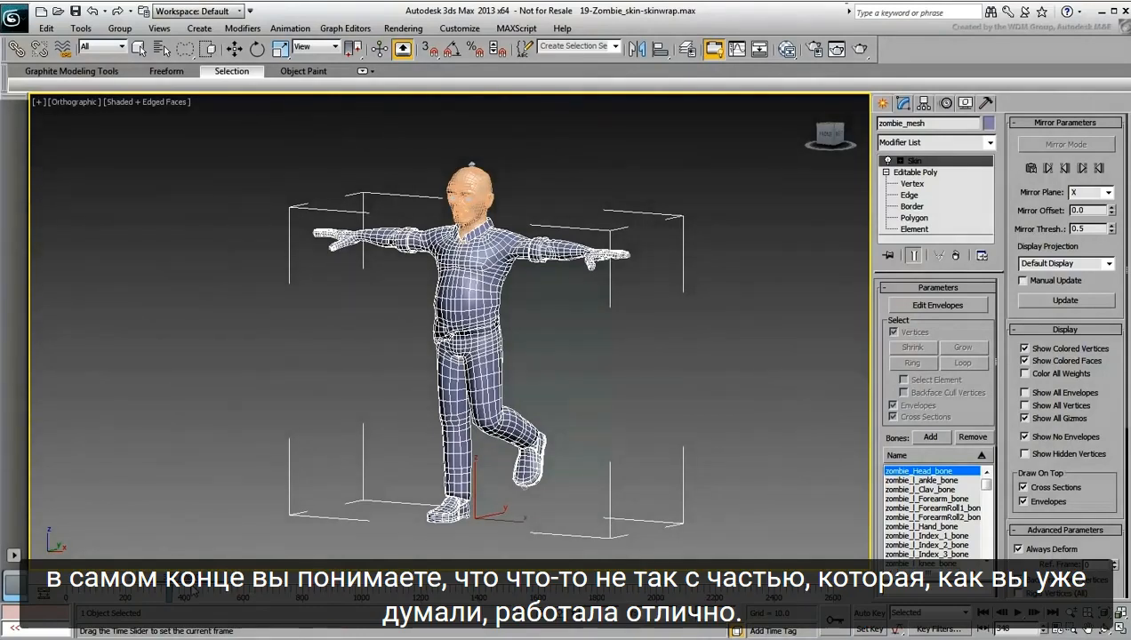
# - Start editing the envelopes of zombie_mesh's Skin modifier and select a few vertices on the left knee at frame 288
pyautogui.press('w')
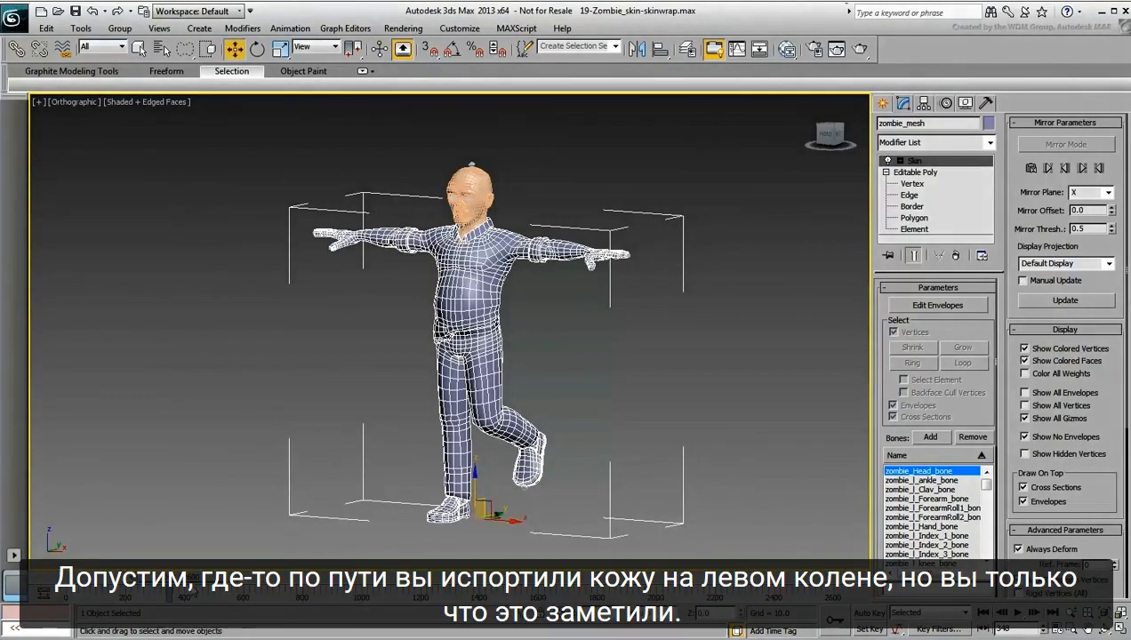
pyautogui.scroll(6, 463, 440)
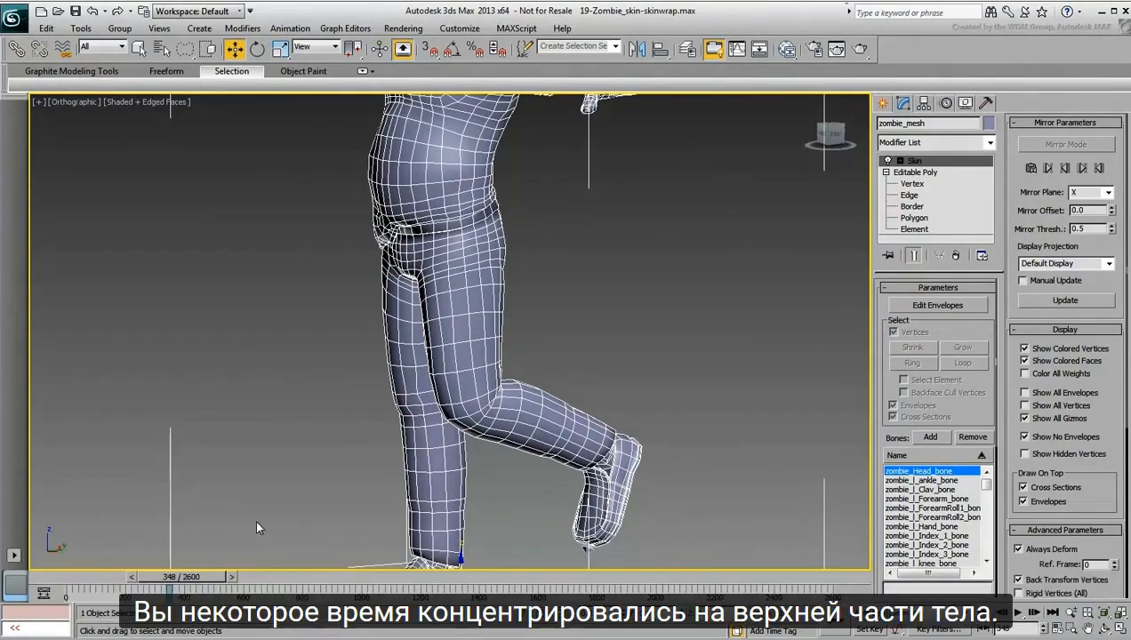
pyautogui.click(916, 307)
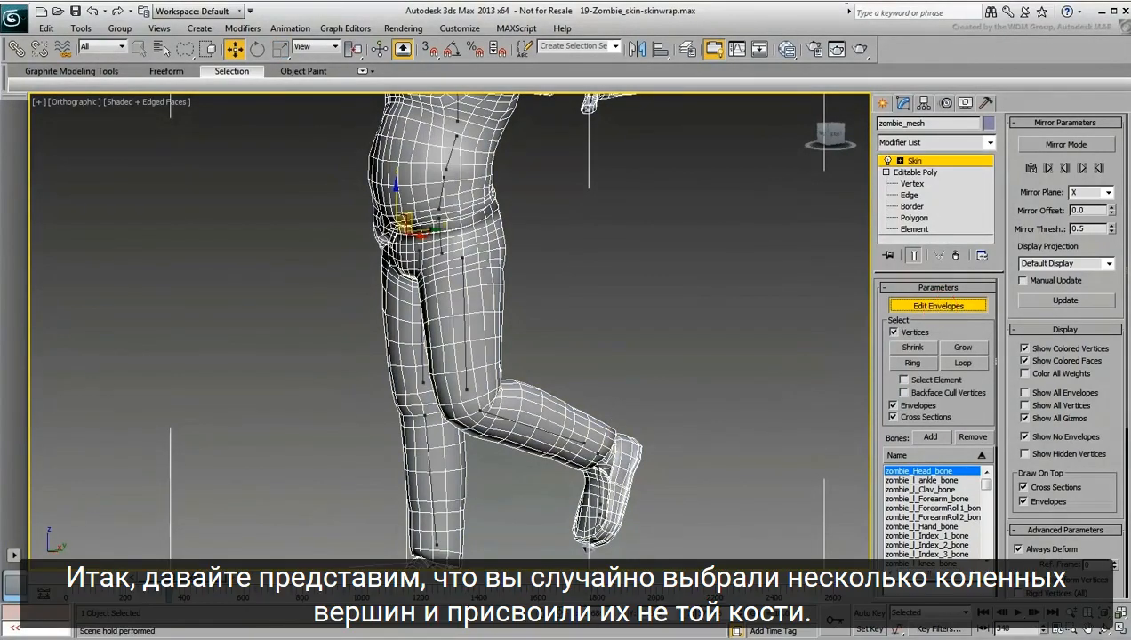
pyautogui.moveTo(189, 578); pyautogui.dragTo(171, 579)
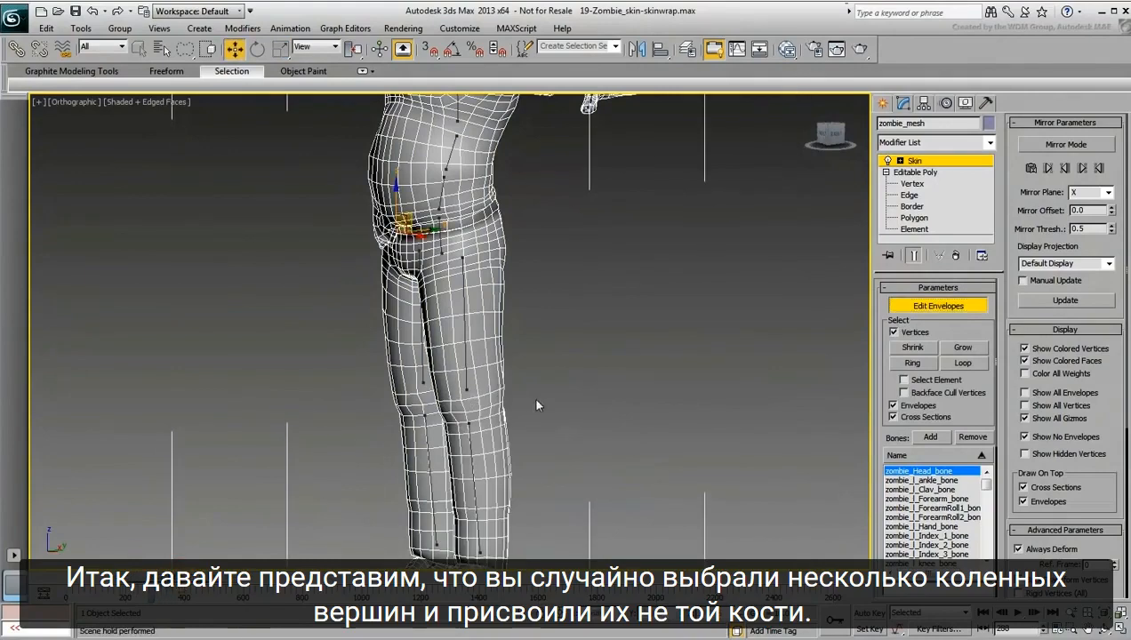
pyautogui.moveTo(495, 392); pyautogui.dragTo(487, 417)
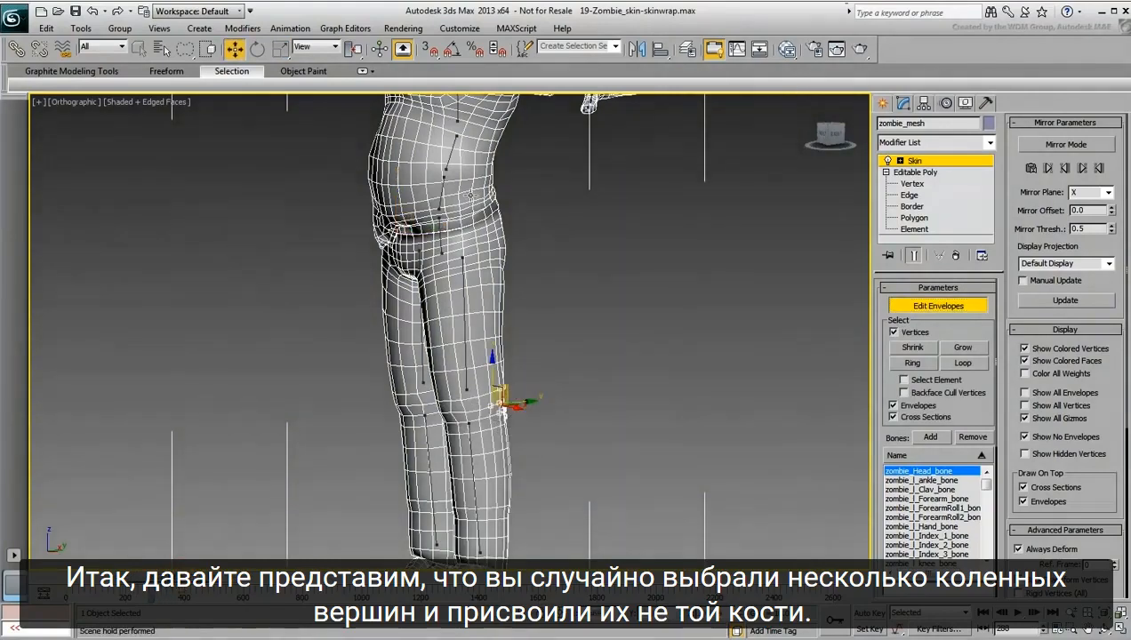
# - Weight the selected knee vertices to zombie_Spine1_bone with an absolute effect of 0.74 and inspect the leg deformation in a raised-leg pose
pyautogui.scroll(5, 470, 193)
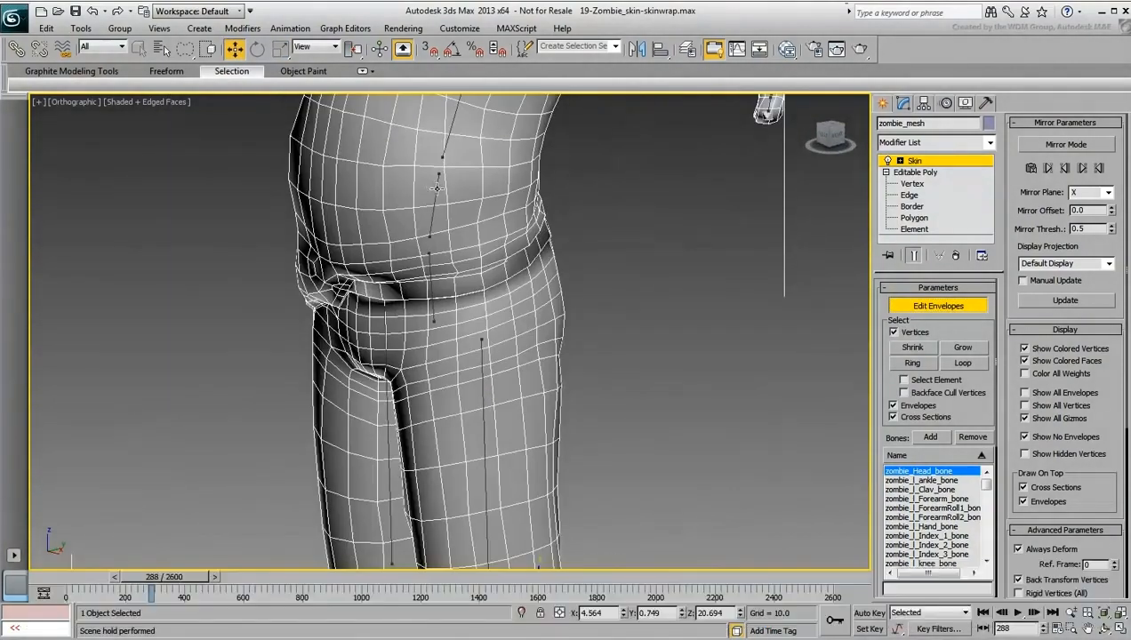
pyautogui.click(437, 188)
pyautogui.scroll(-3, 437, 187)
pyautogui.moveTo(437, 187); pyautogui.dragTo(391, 111, button='middle')
pyautogui.moveTo(977, 422); pyautogui.dragTo(970, 178)
pyautogui.moveTo(985, 482); pyautogui.dragTo(938, 465)
pyautogui.scroll(-3, 507, 362)
pyautogui.moveTo(507, 362); pyautogui.dragTo(534, 382, button='middle')
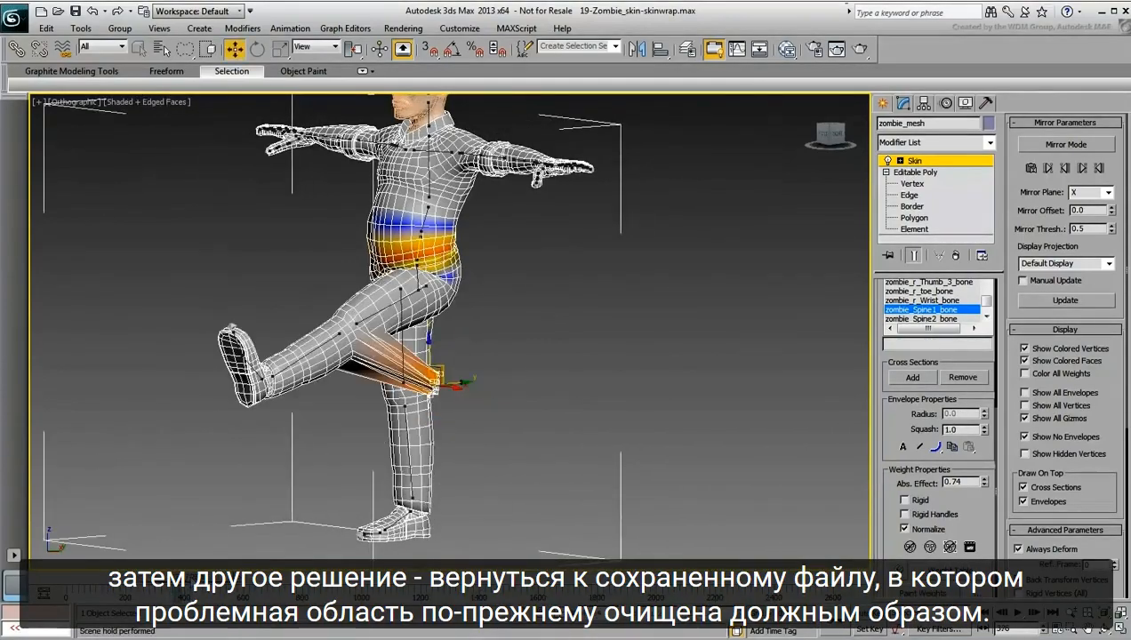
pyautogui.keyDown('alt'); pyautogui.moveTo(490, 403); pyautogui.dragTo(617, 390, button='middle'); pyautogui.keyUp('alt')
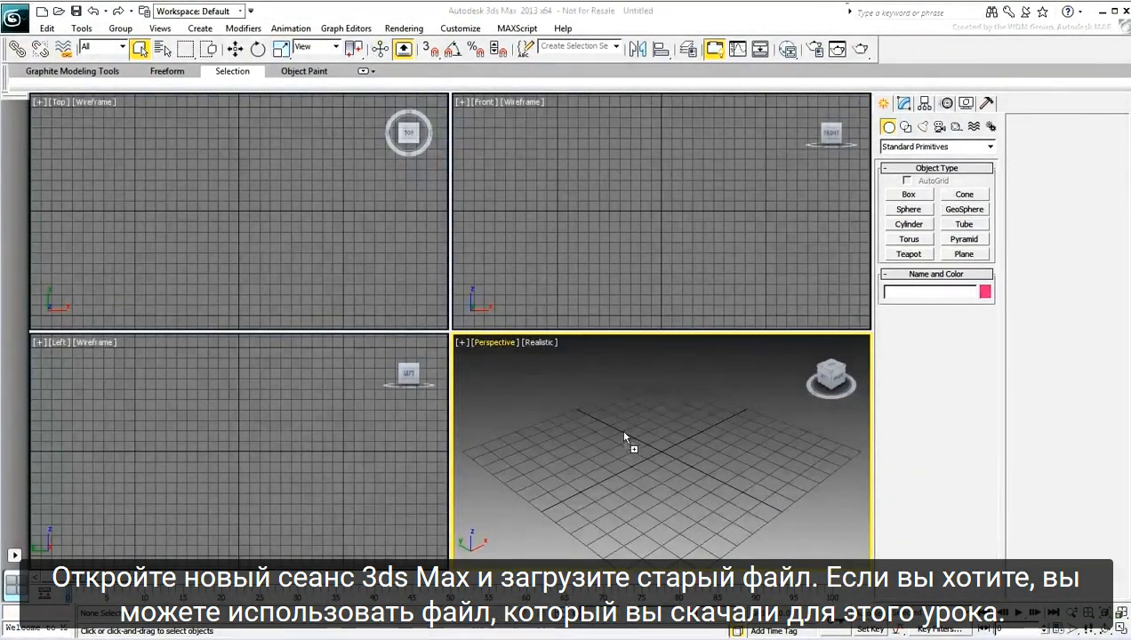
# - Load 14-Zombie_skin-torso.max into a new 3ds Max session and frame the whole character
pyautogui.click(636, 438)
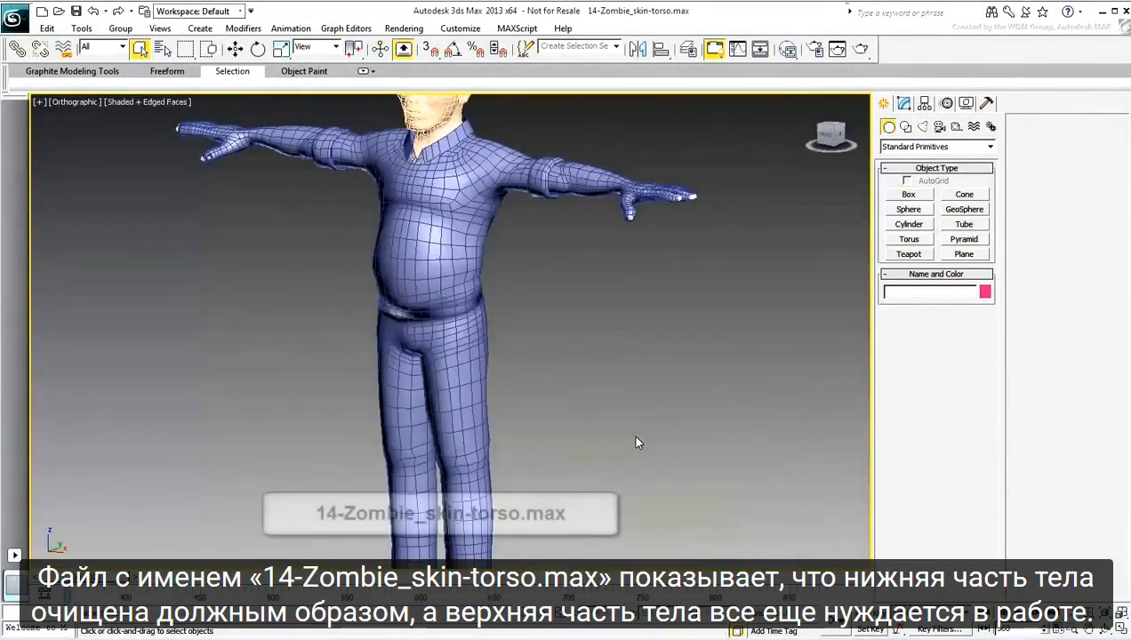
pyautogui.scroll(-5, 615, 434)
pyautogui.scroll(2, 584, 368)
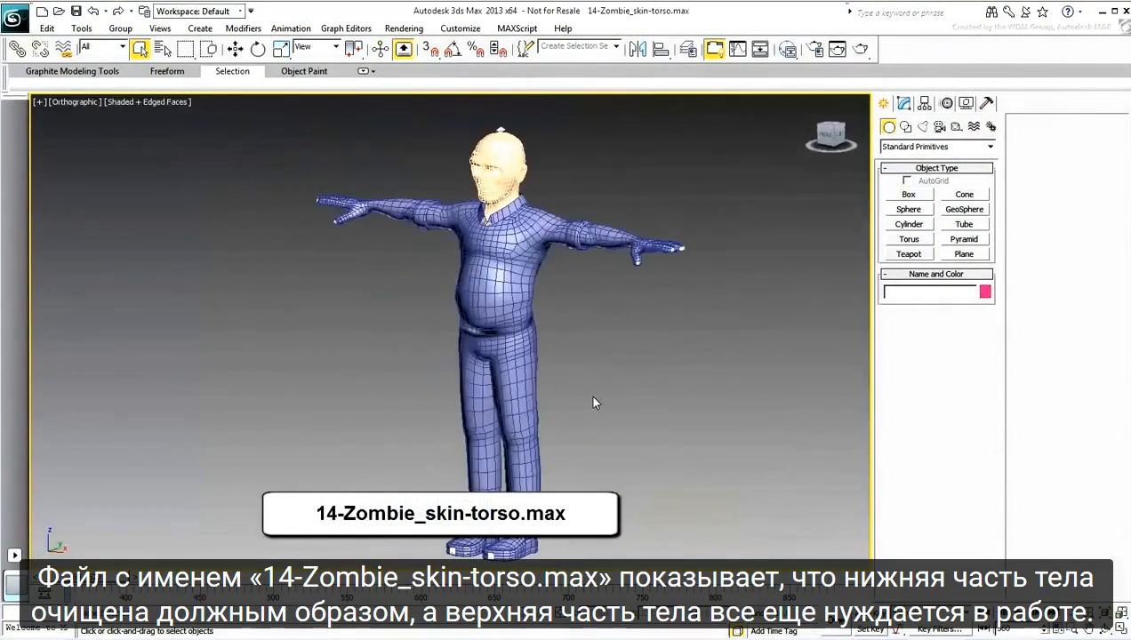
pyautogui.keyDown('alt'); pyautogui.moveTo(594, 402); pyautogui.dragTo(588, 433, button='middle'); pyautogui.keyUp('alt')
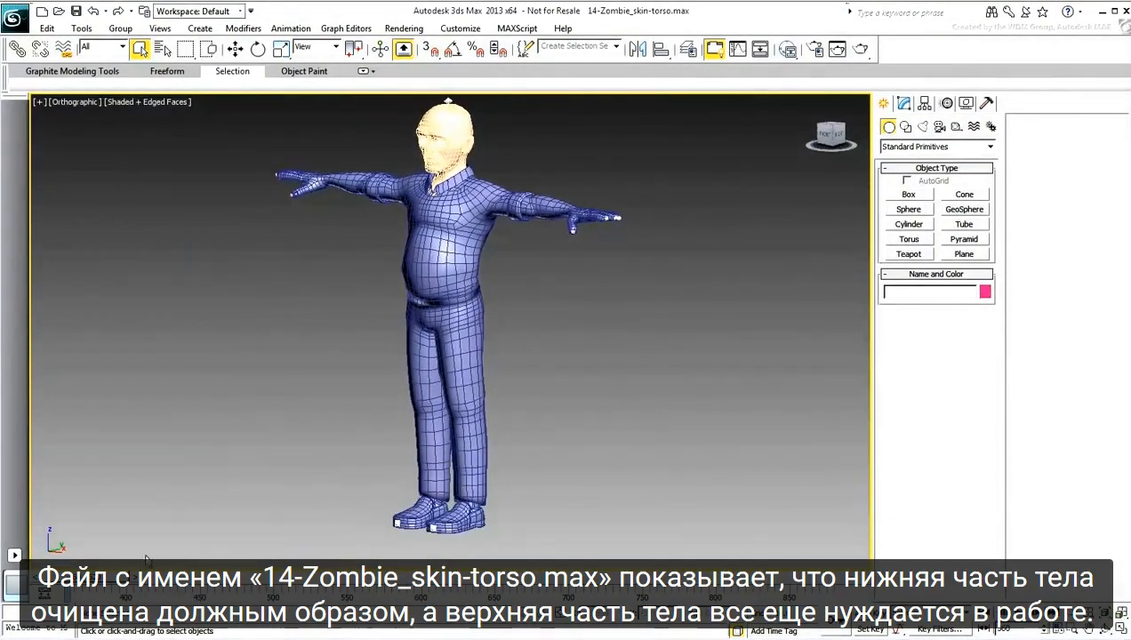
pyautogui.moveTo(71, 583); pyautogui.dragTo(67, 608)
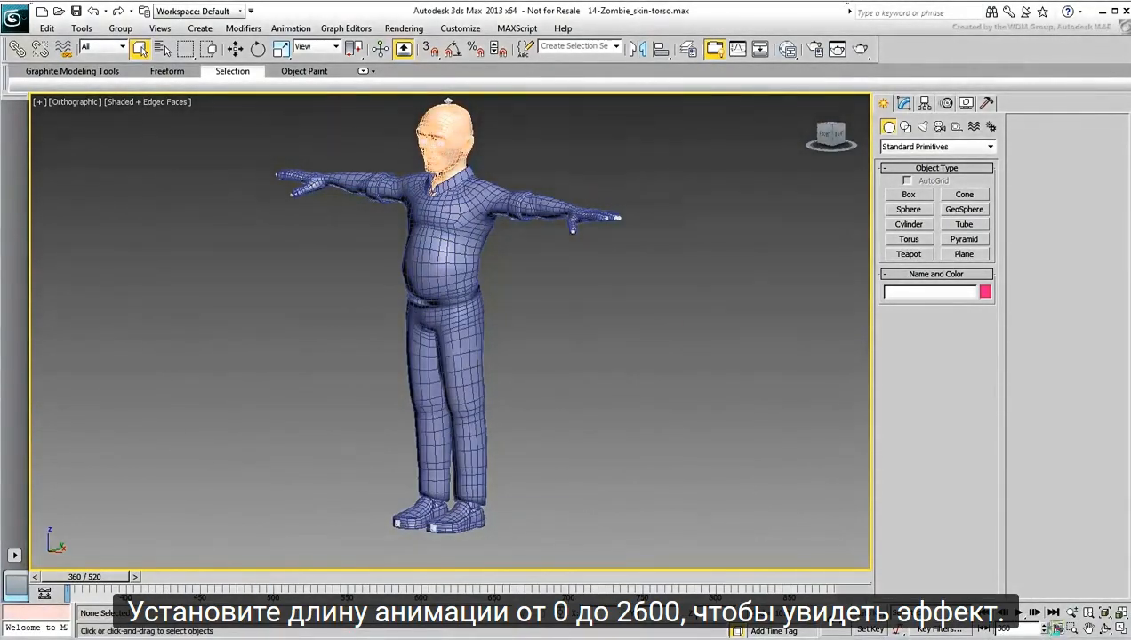
# - Set the animation range to start at frame 0 and end at frame 2600
pyautogui.click(1058, 629)
pyautogui.doubleClick(542, 335)
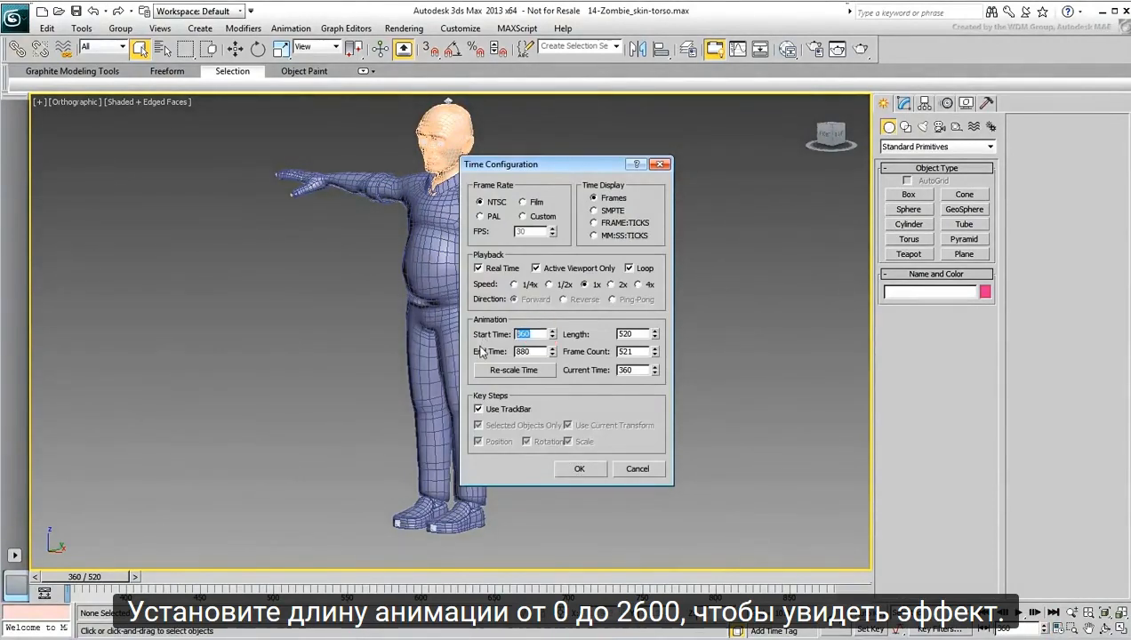
pyautogui.write('0')
pyautogui.press('Tab')
pyautogui.write('2600')
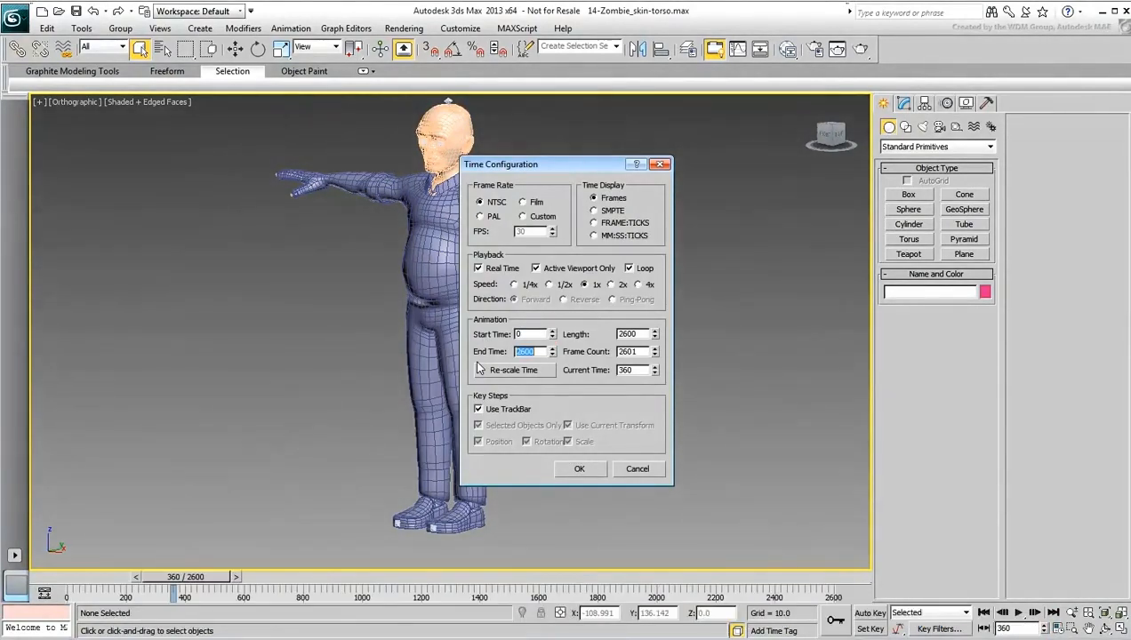
pyautogui.click(574, 468)
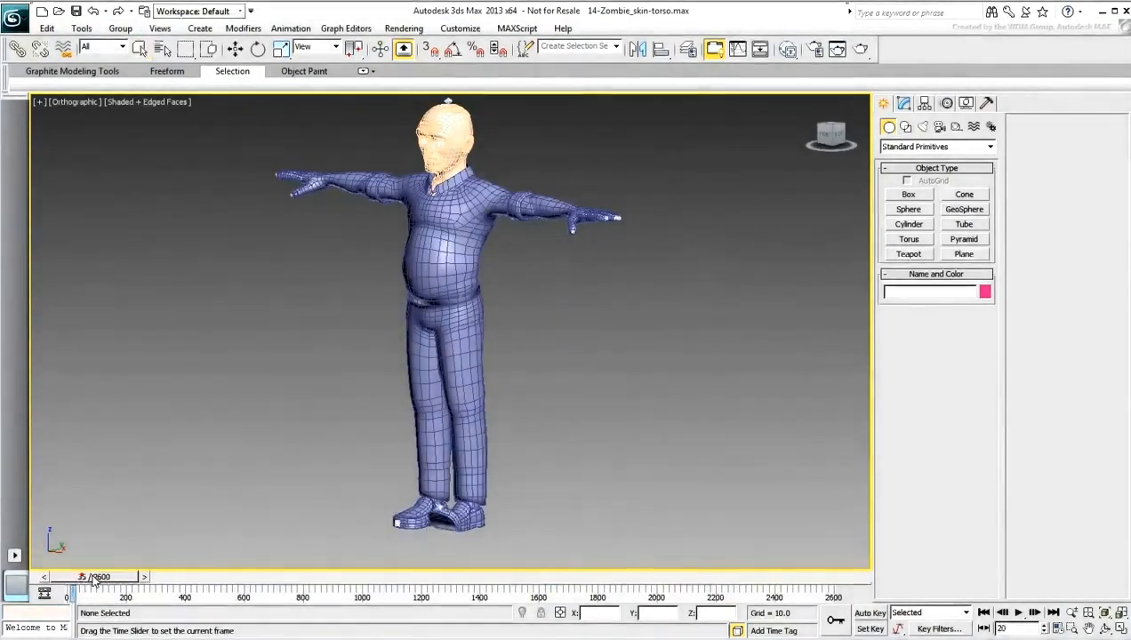
# - Scrub through the animation to check the left knee's deformation, and return to frame 0
pyautogui.moveTo(185, 577); pyautogui.dragTo(774, 568)
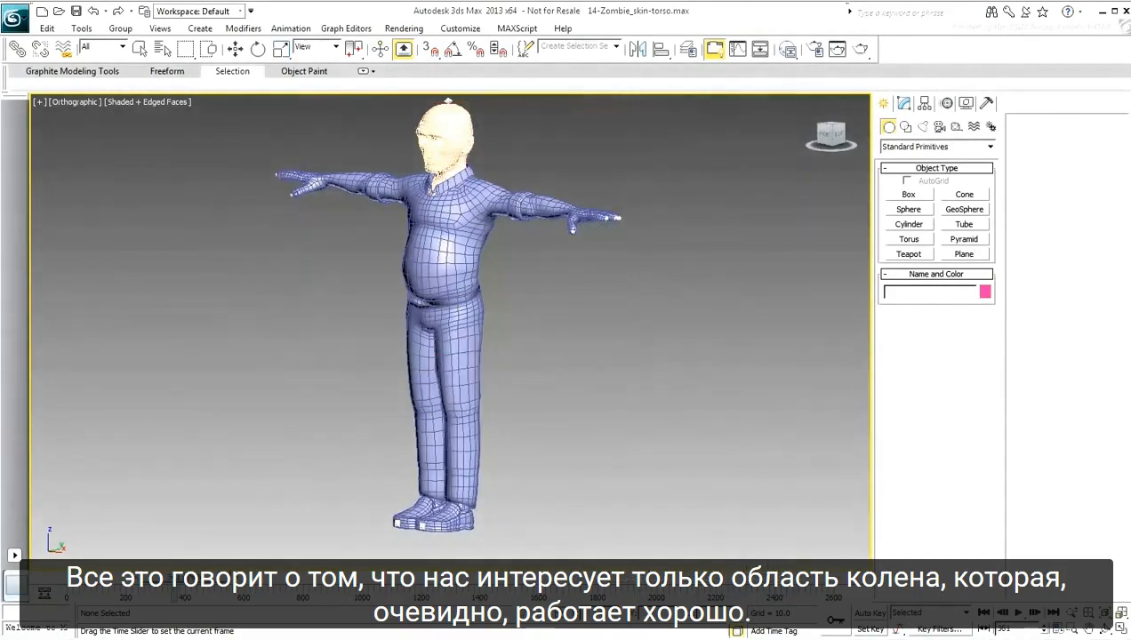
pyautogui.moveTo(204, 580); pyautogui.dragTo(169, 580)
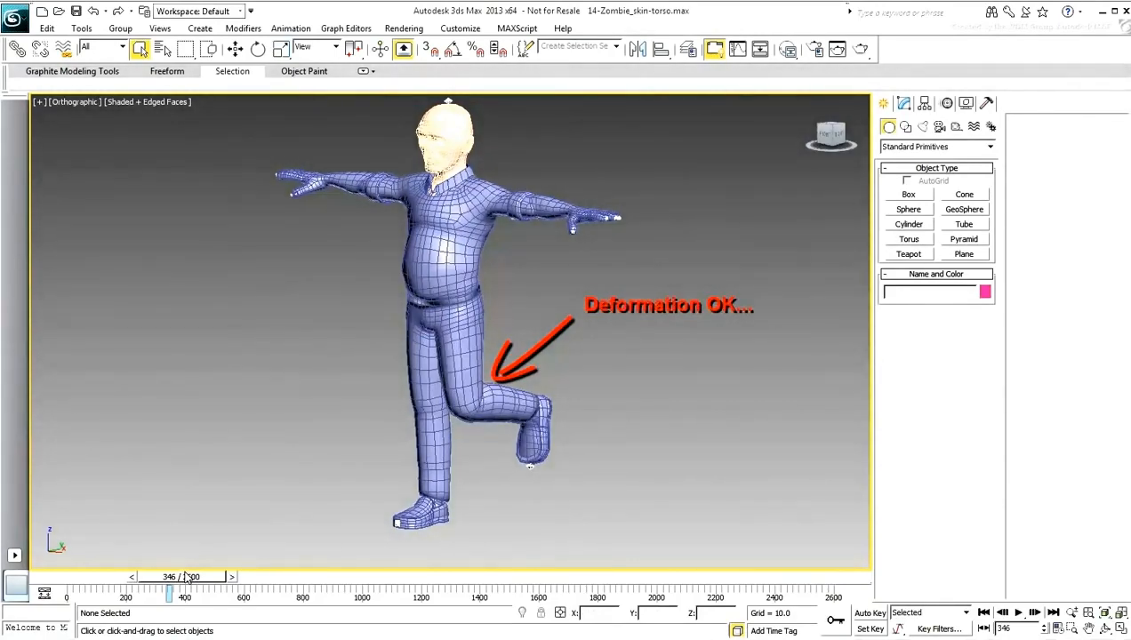
pyautogui.press('Home')
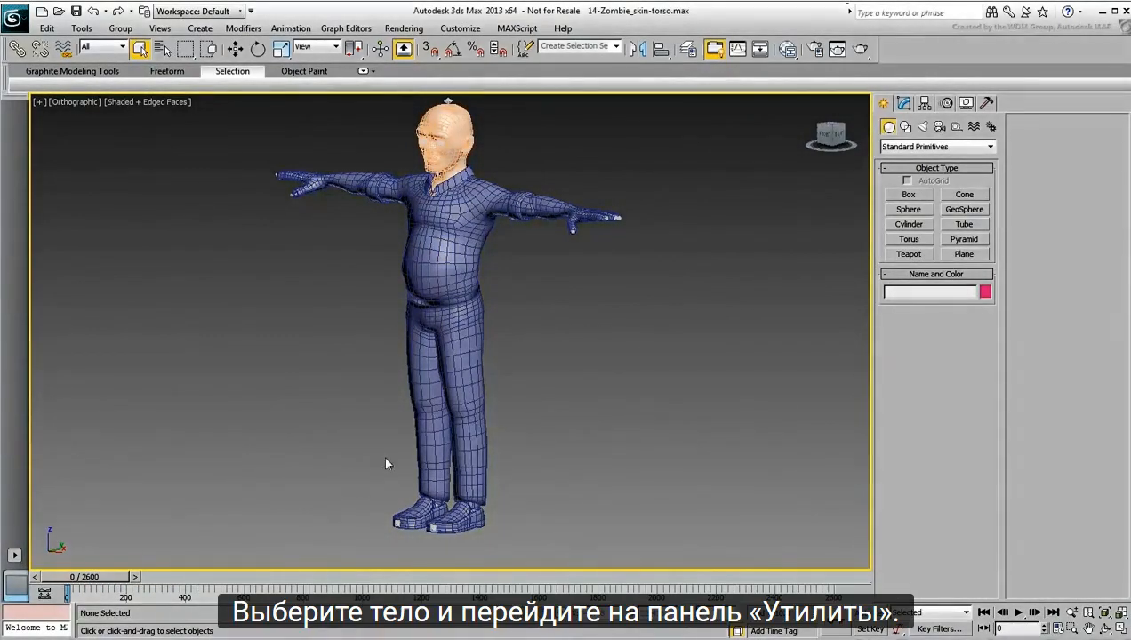
# - Select the zombie_proxy body and extract its skin data to a mesh with the SkinUtilities utility
pyautogui.keyDown('alt'); pyautogui.moveTo(506, 422); pyautogui.dragTo(512, 419, button='middle'); pyautogui.keyUp('alt')
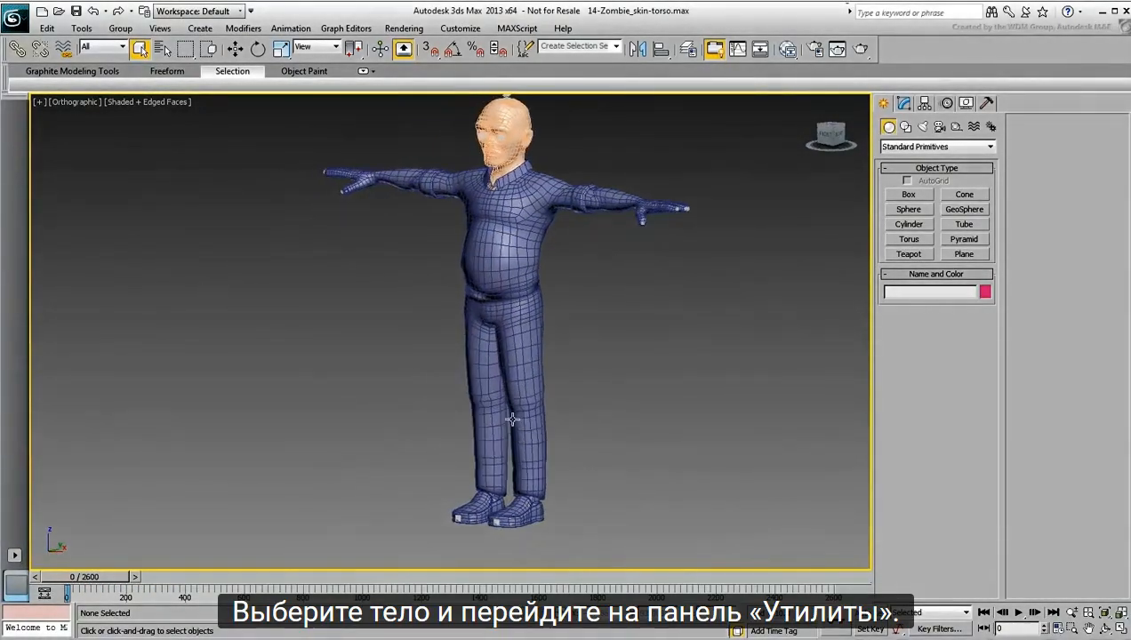
pyautogui.click(531, 411)
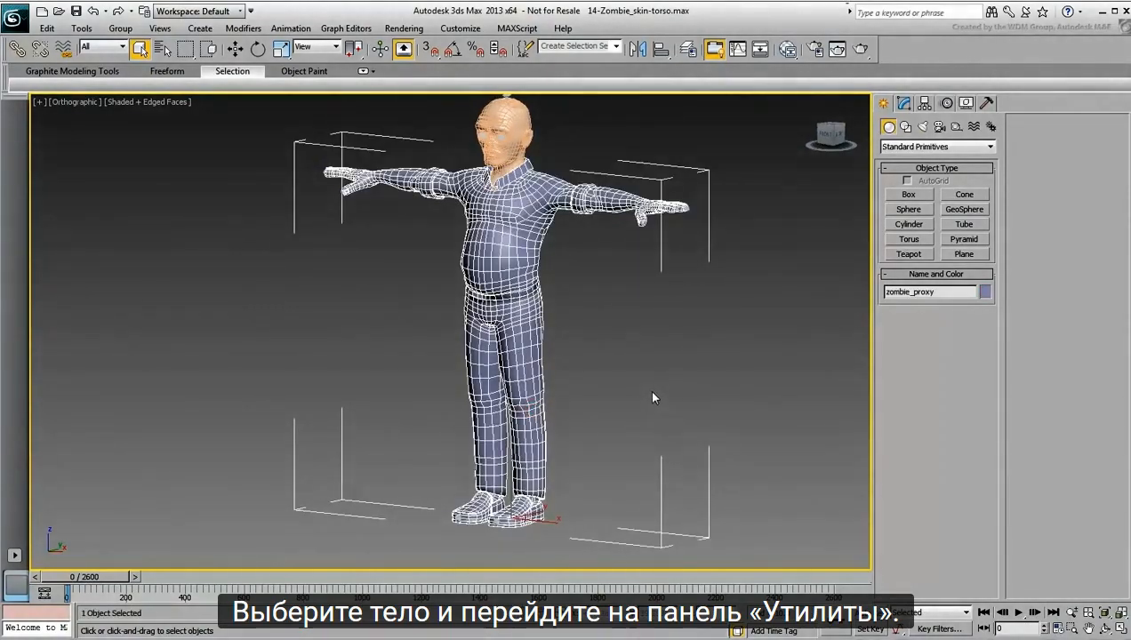
pyautogui.click(987, 104)
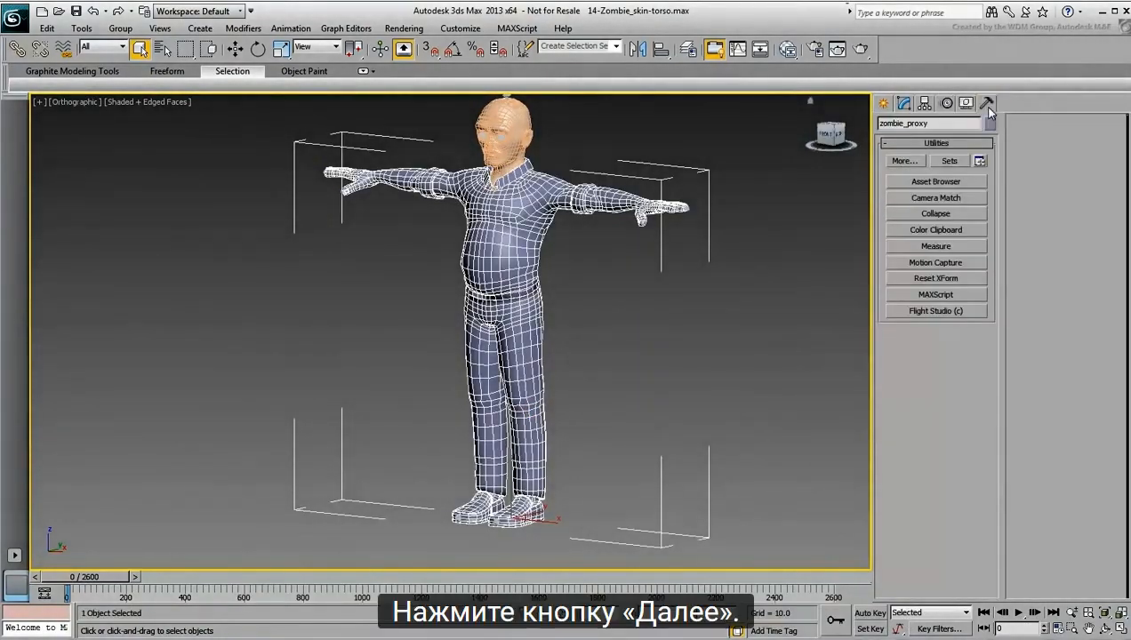
pyautogui.click(904, 161)
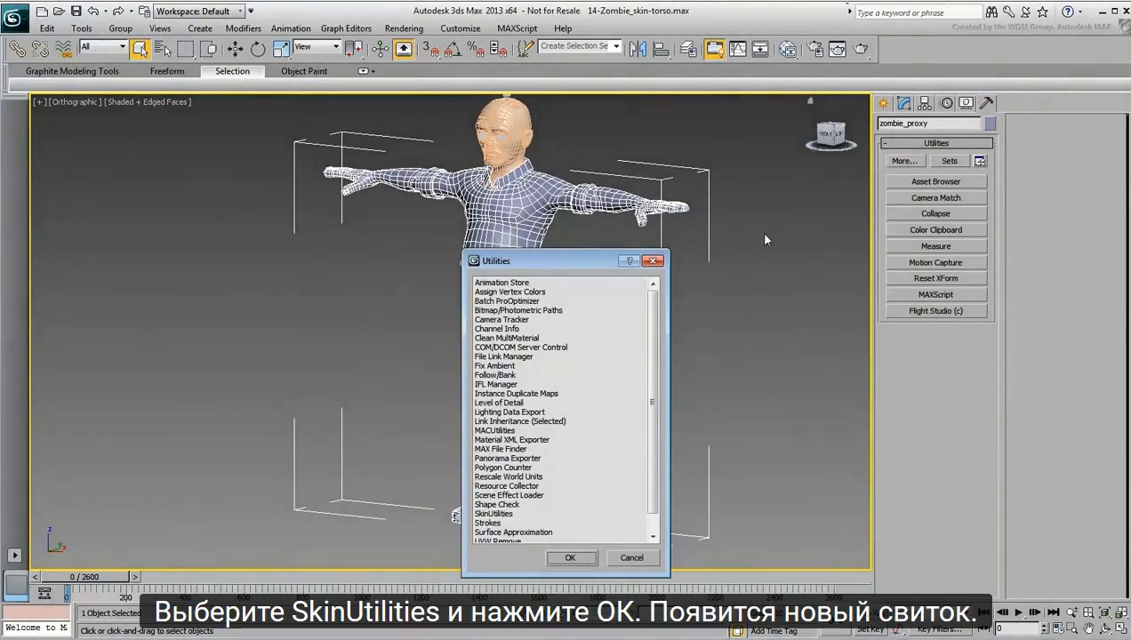
pyautogui.click(494, 514)
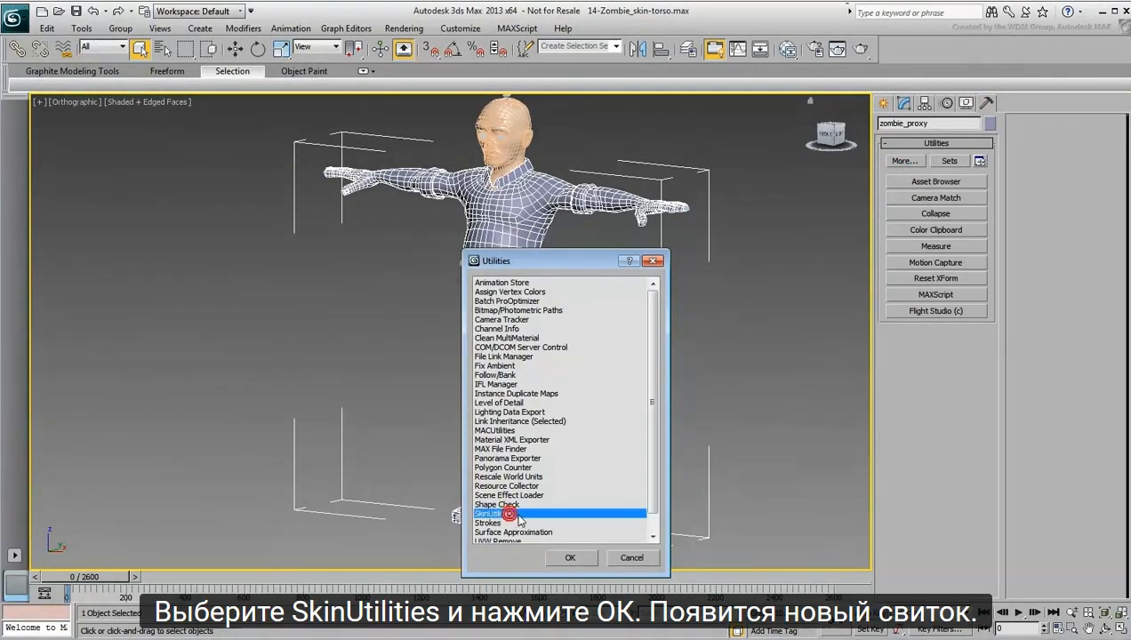
pyautogui.click(571, 558)
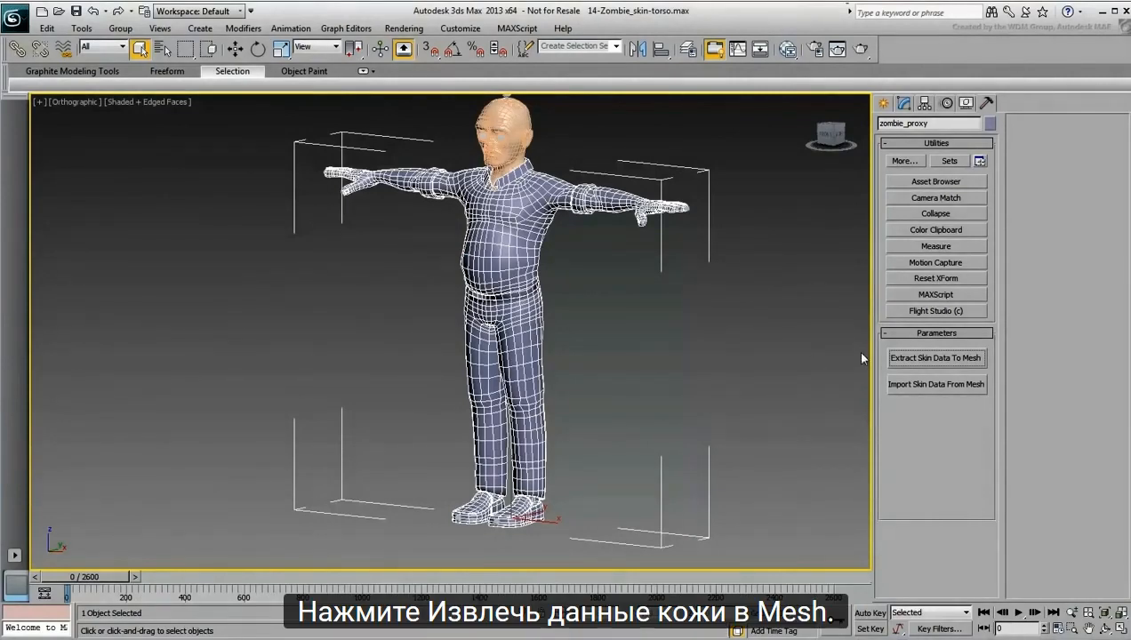
pyautogui.click(919, 357)
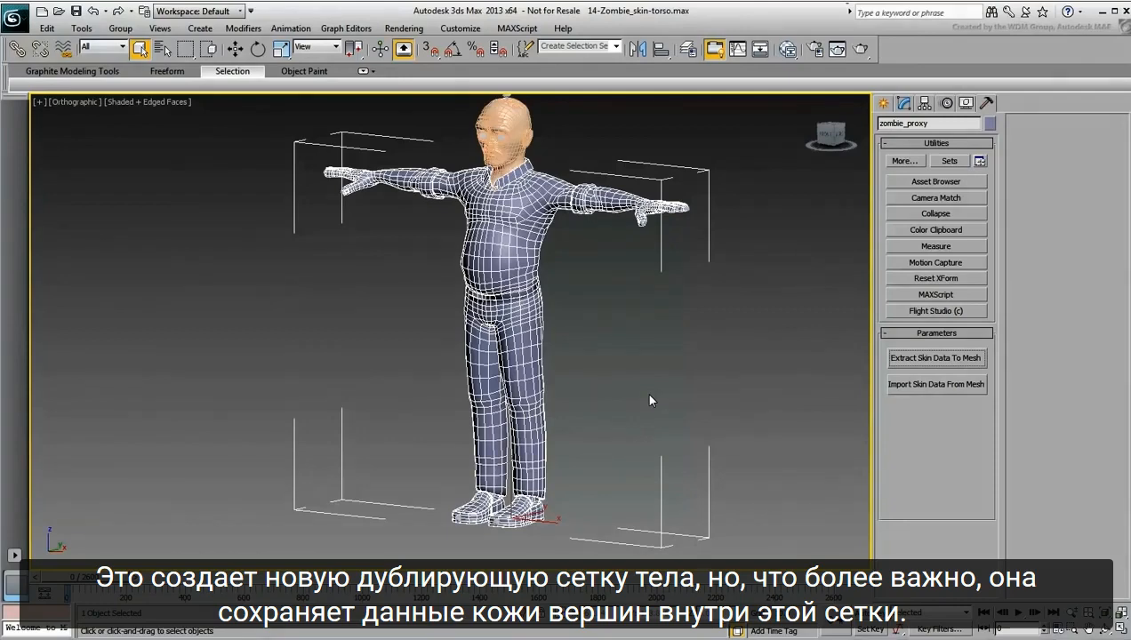
# - Select the SkinData_zombie_proxy object by name and change its object color to orange
pyautogui.press('h')
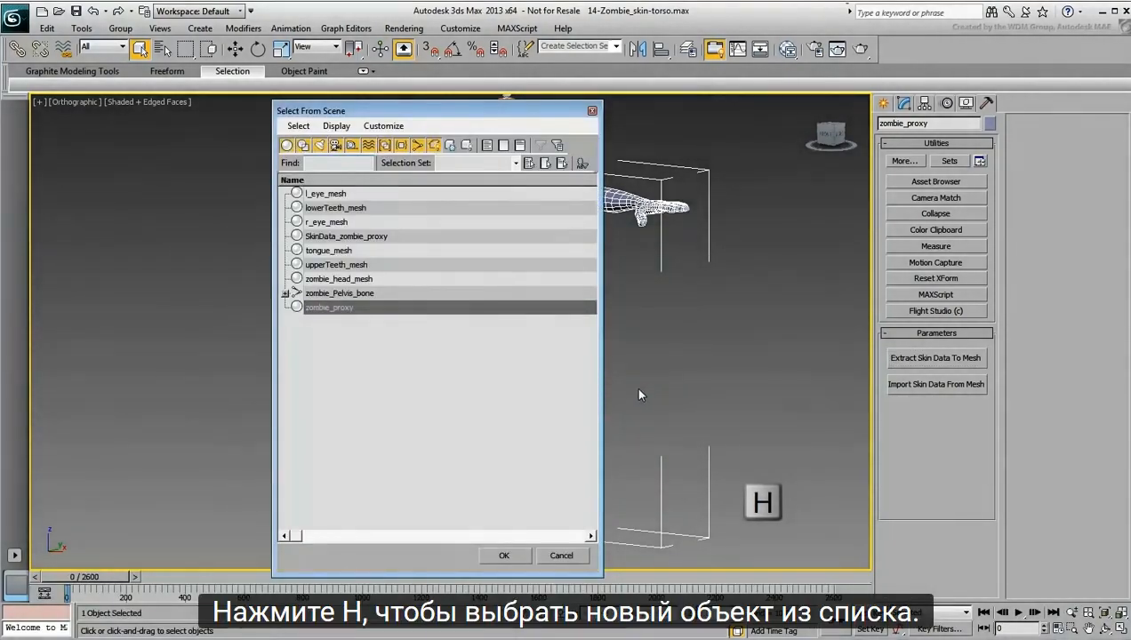
pyautogui.click(357, 236)
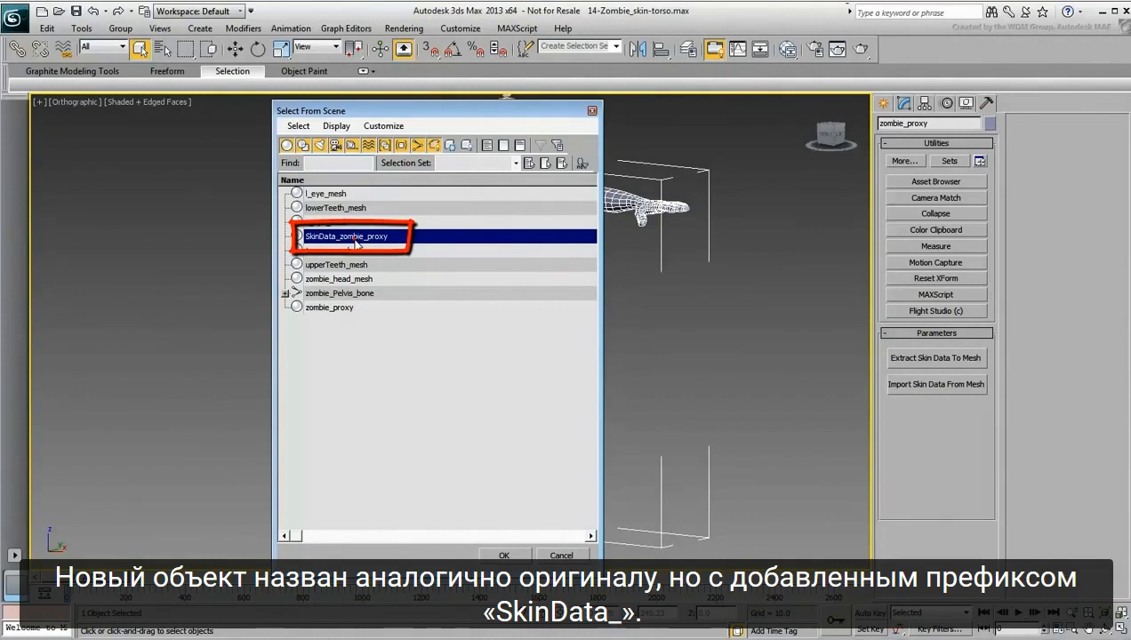
pyautogui.click(503, 556)
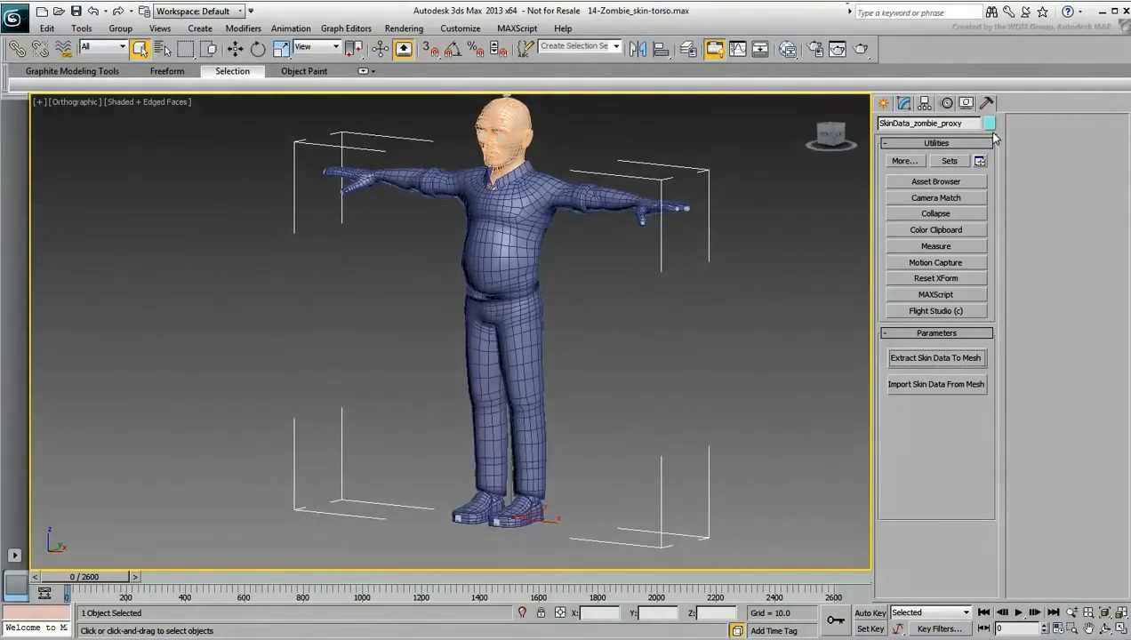
pyautogui.click(989, 125)
pyautogui.click(471, 396)
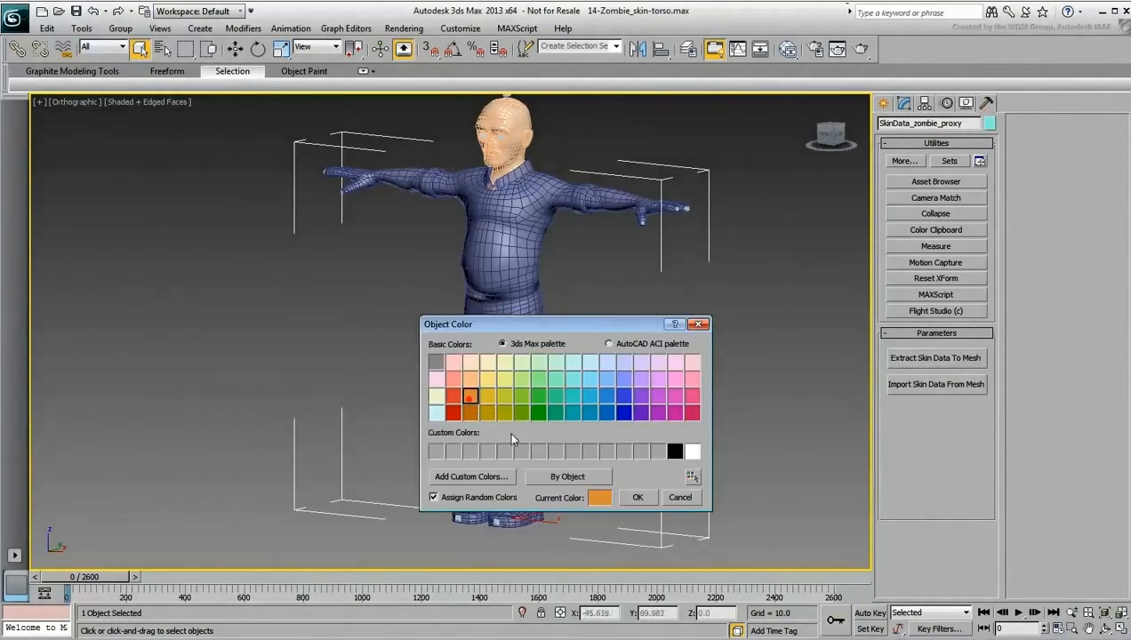
pyautogui.click(637, 497)
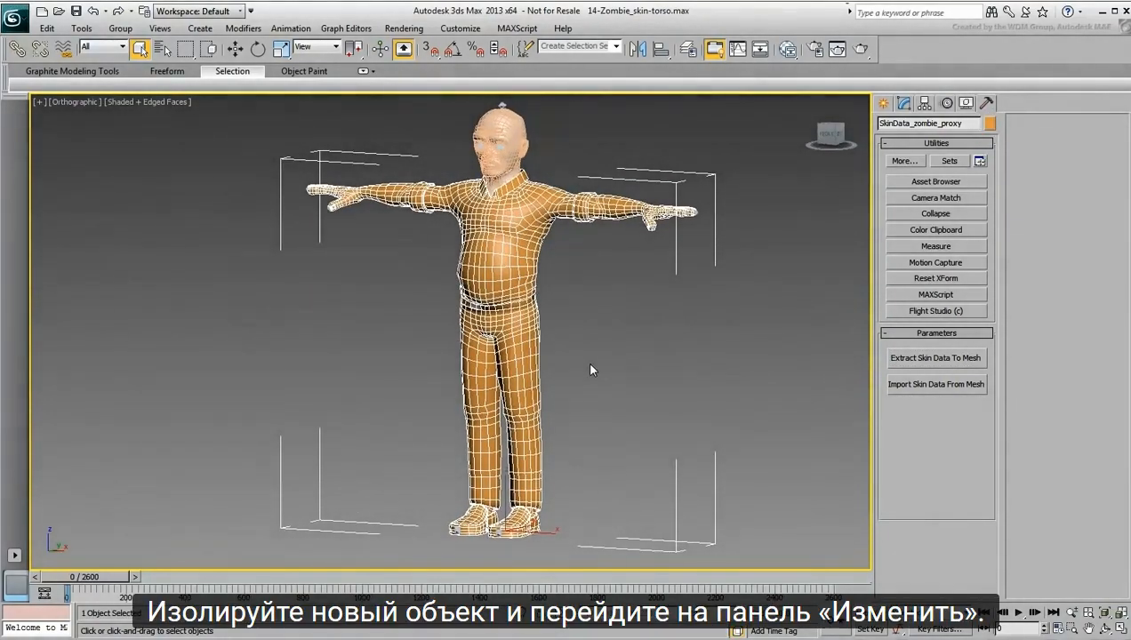
# - Isolate the SkinData_zombie_proxy mesh and enter its vertex sub-object level with the knees in close view
pyautogui.rightClick(566, 328)
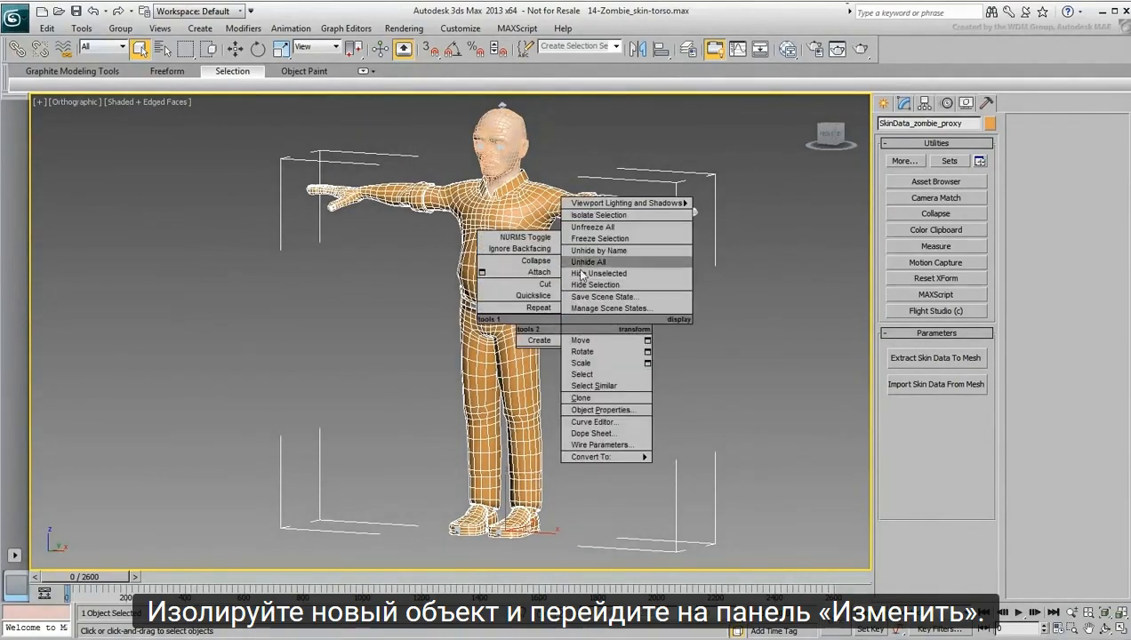
pyautogui.click(592, 215)
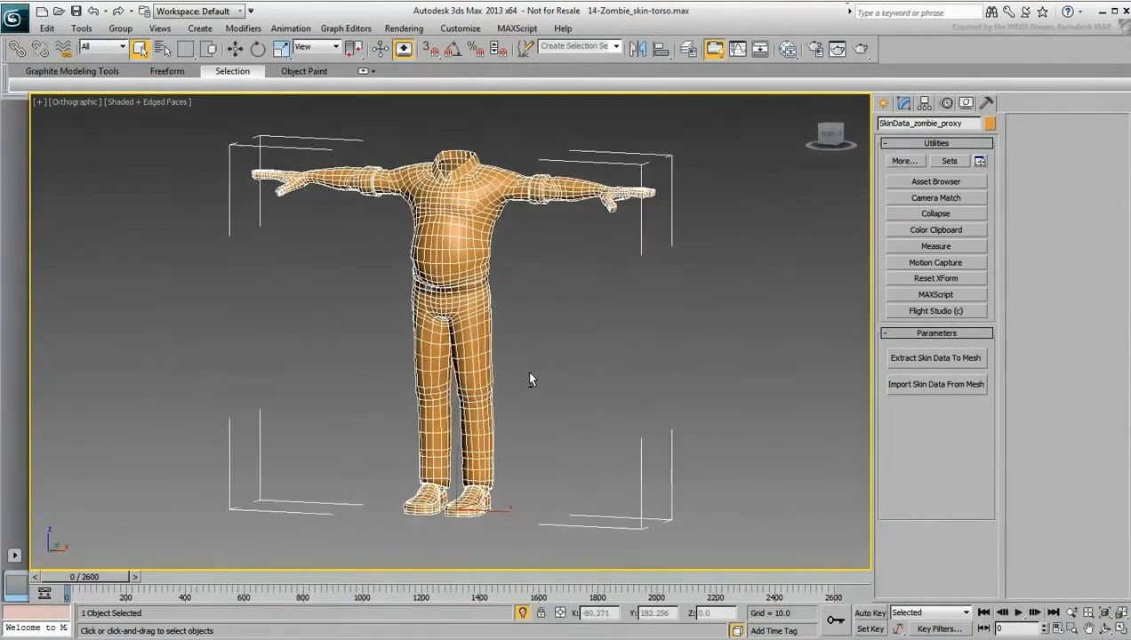
pyautogui.click(903, 105)
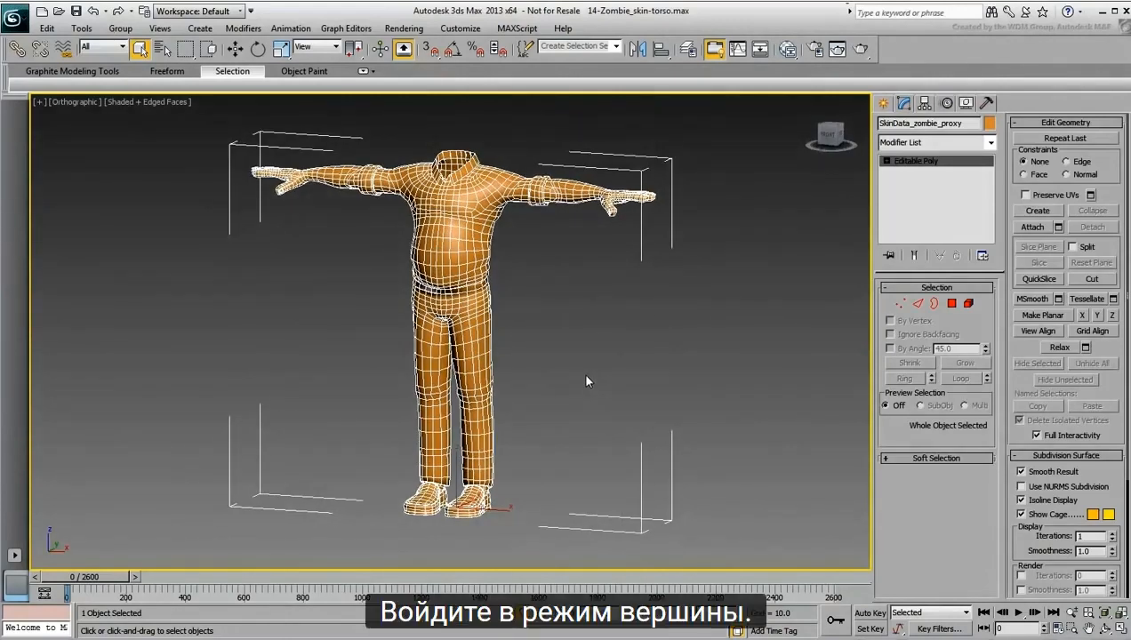
pyautogui.click(899, 303)
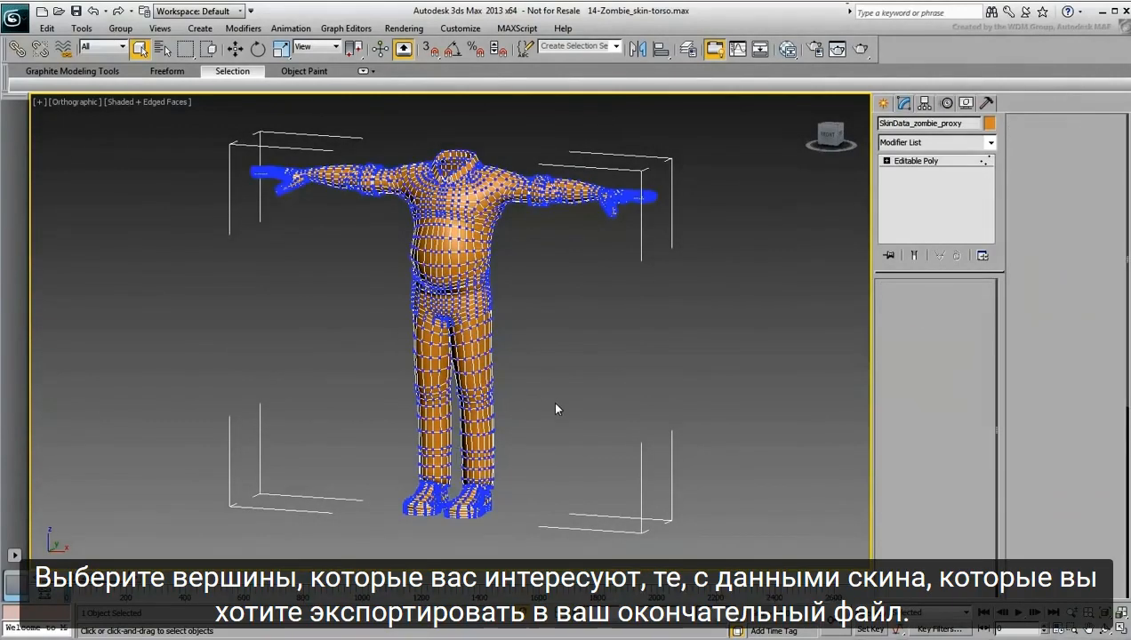
pyautogui.scroll(6, 534, 407)
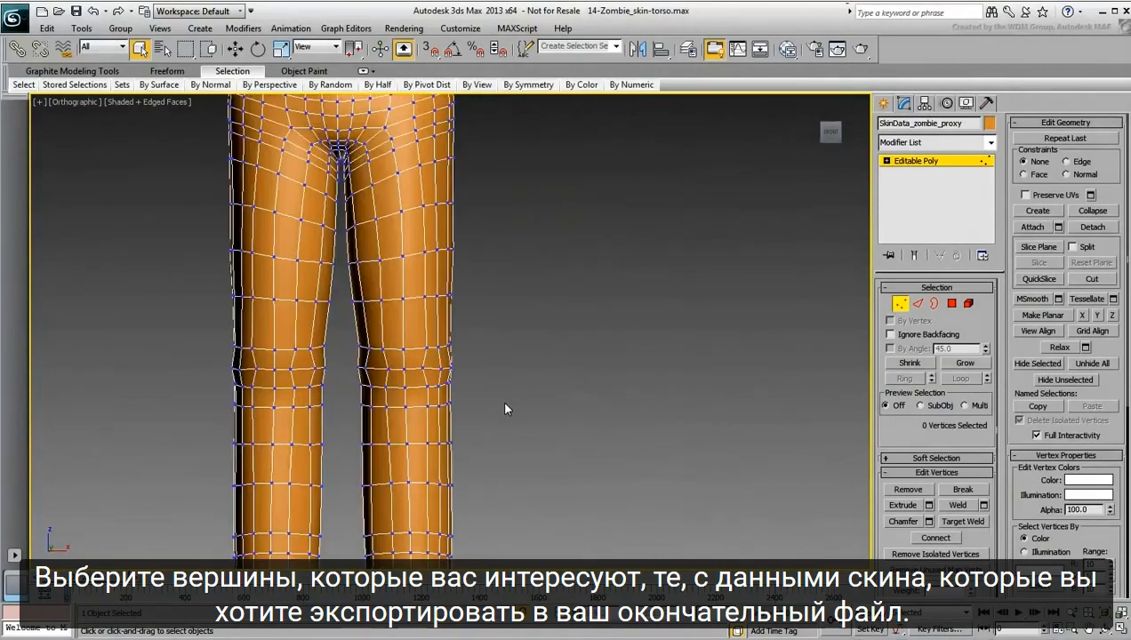
# - Invert a selection of the left-knee vertices, delete all other vertices of the SkinData mesh, and exit the vertex sub-object level
pyautogui.moveTo(490, 464); pyautogui.dragTo(374, 466)
pyautogui.moveTo(341, 422); pyautogui.dragTo(341, 295)
pyautogui.keyDown('alt'); pyautogui.moveTo(342, 295); pyautogui.dragTo(516, 443, button='middle'); pyautogui.keyUp('alt')
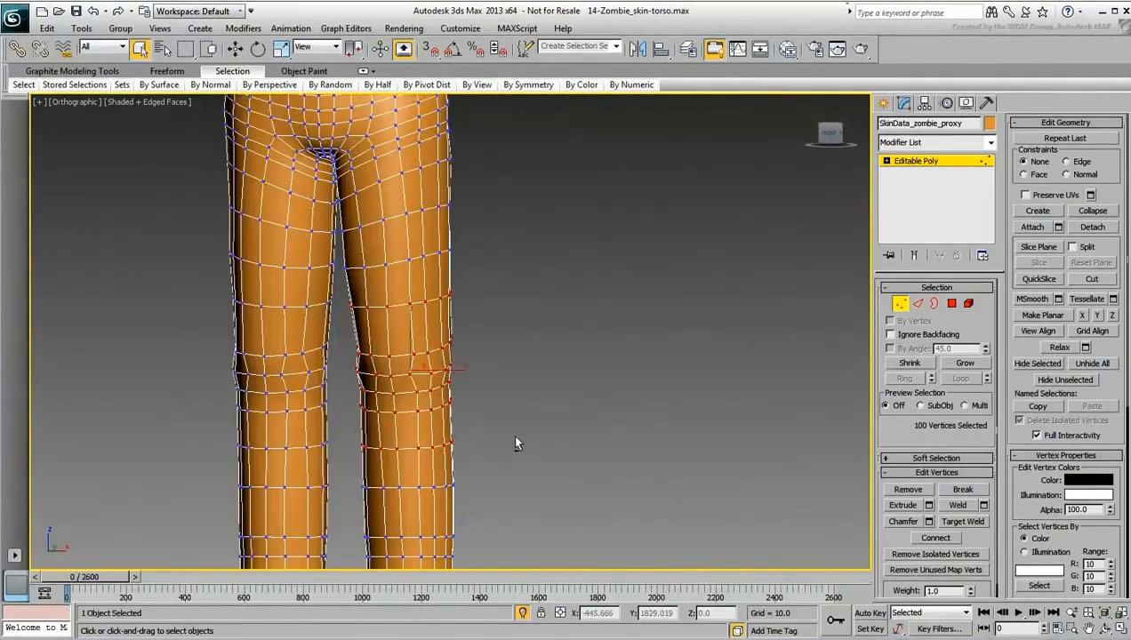
pyautogui.scroll(-5, 521, 396)
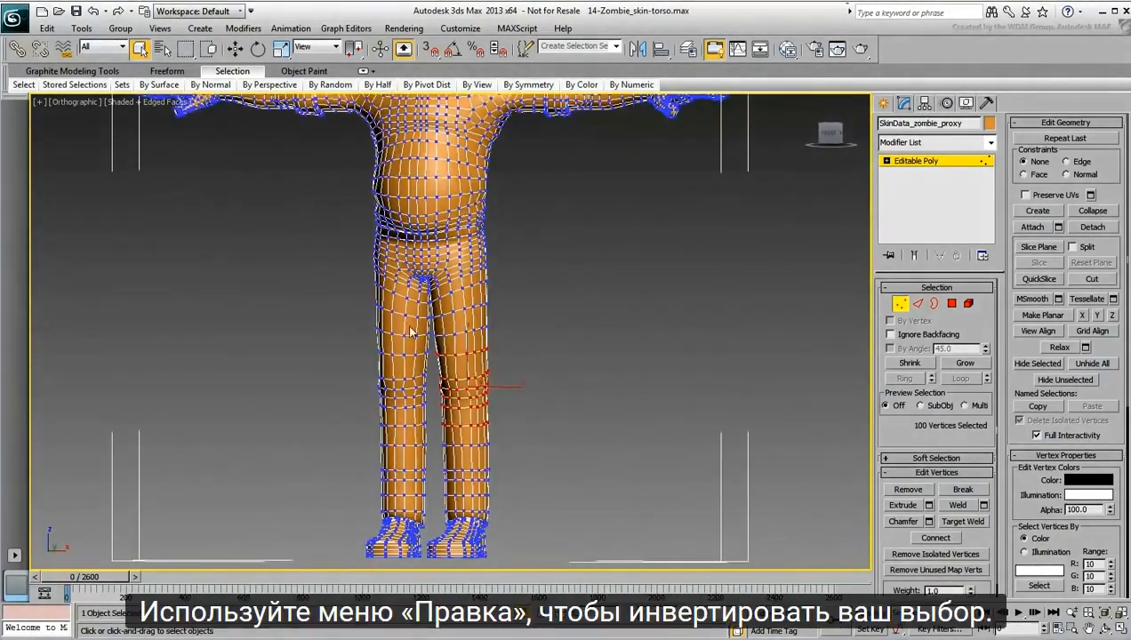
pyautogui.click(48, 28)
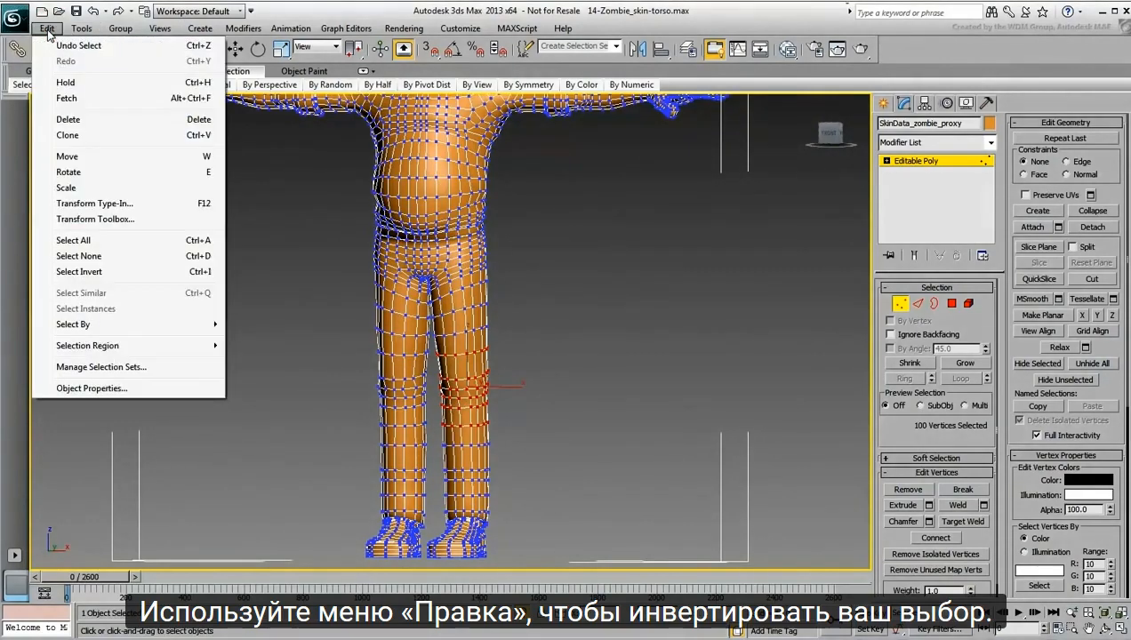
pyautogui.click(85, 272)
pyautogui.press('Delete')
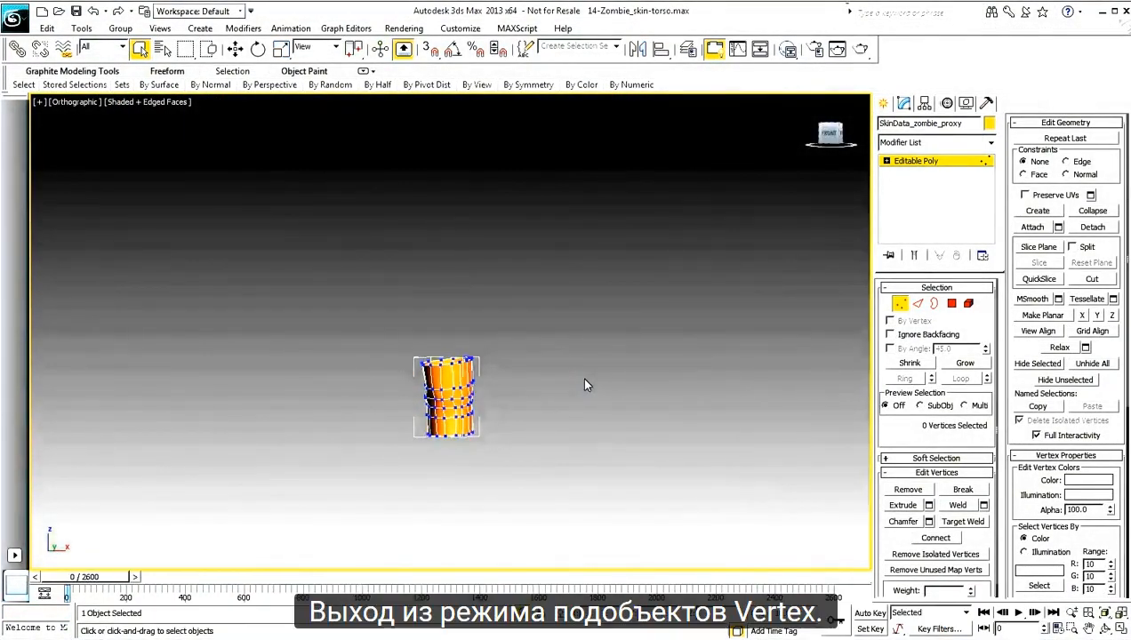
pyautogui.click(901, 303)
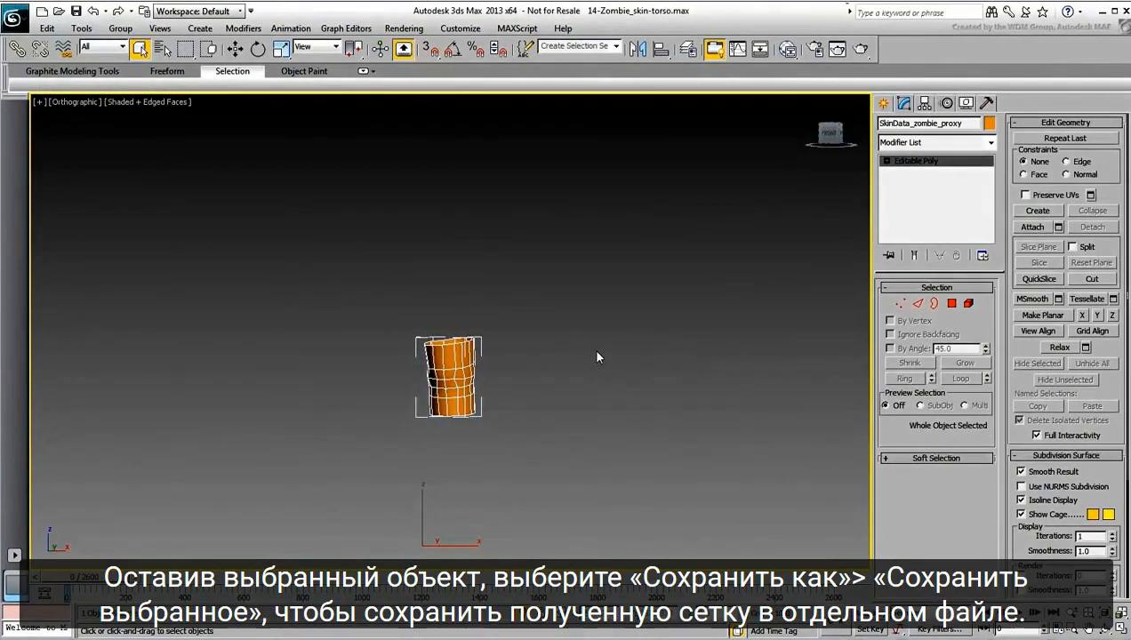
# - Save only the selected knee mesh to a separate file named knee_fix, and exit this 3ds Max session without saving the scene
pyautogui.click(13, 16)
pyautogui.moveTo(49, 176)
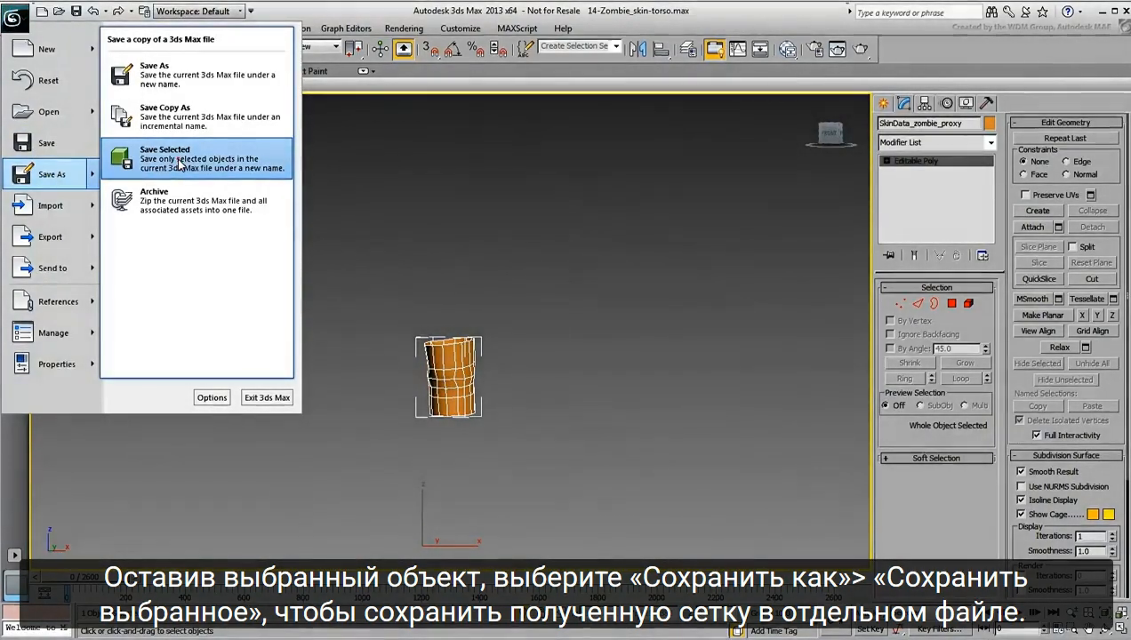
pyautogui.click(179, 165)
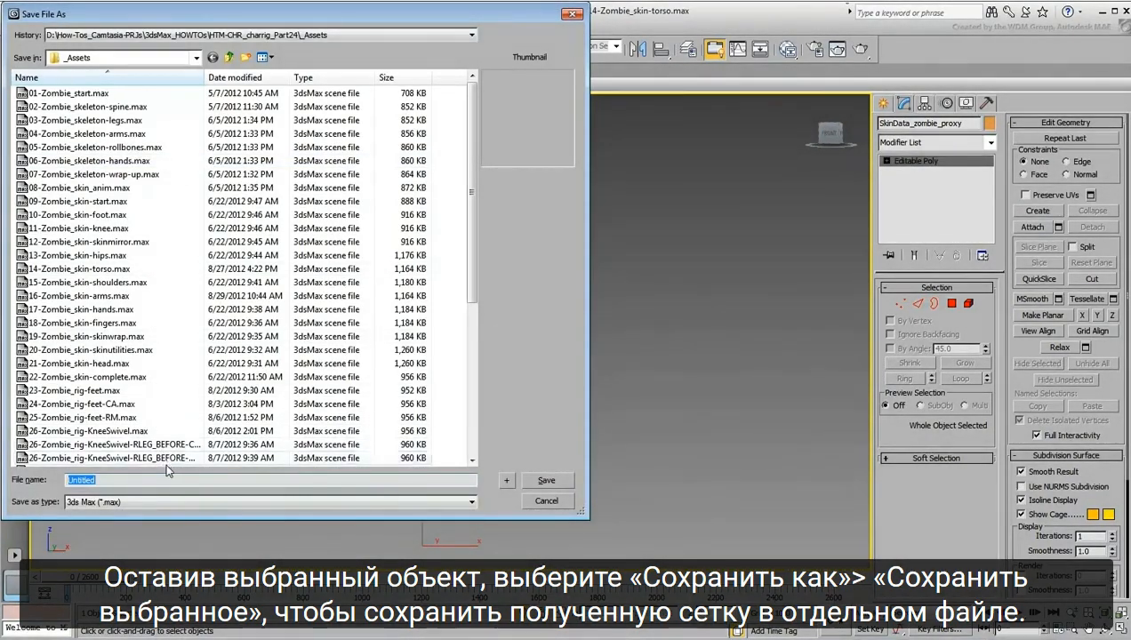
pyautogui.write('k')
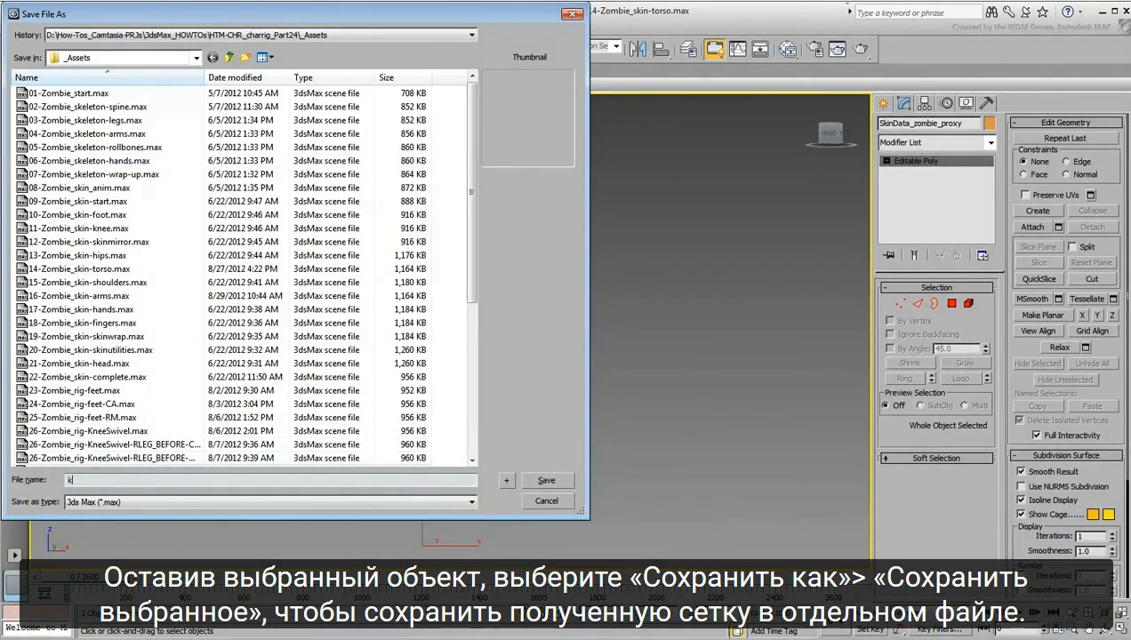
pyautogui.write('nee_fix')
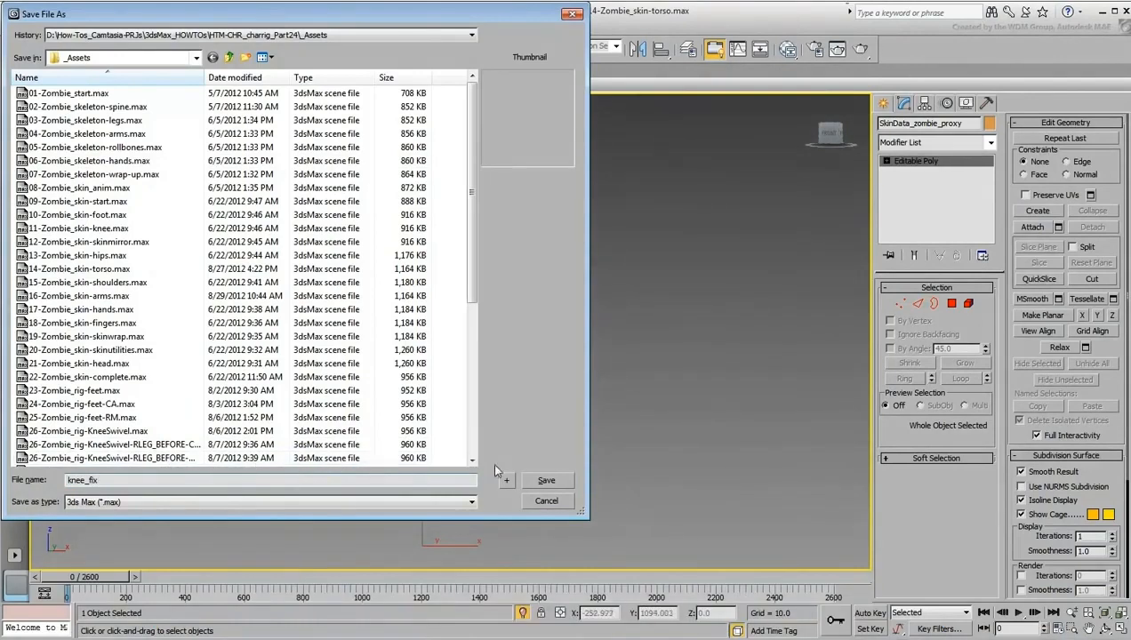
pyautogui.click(544, 479)
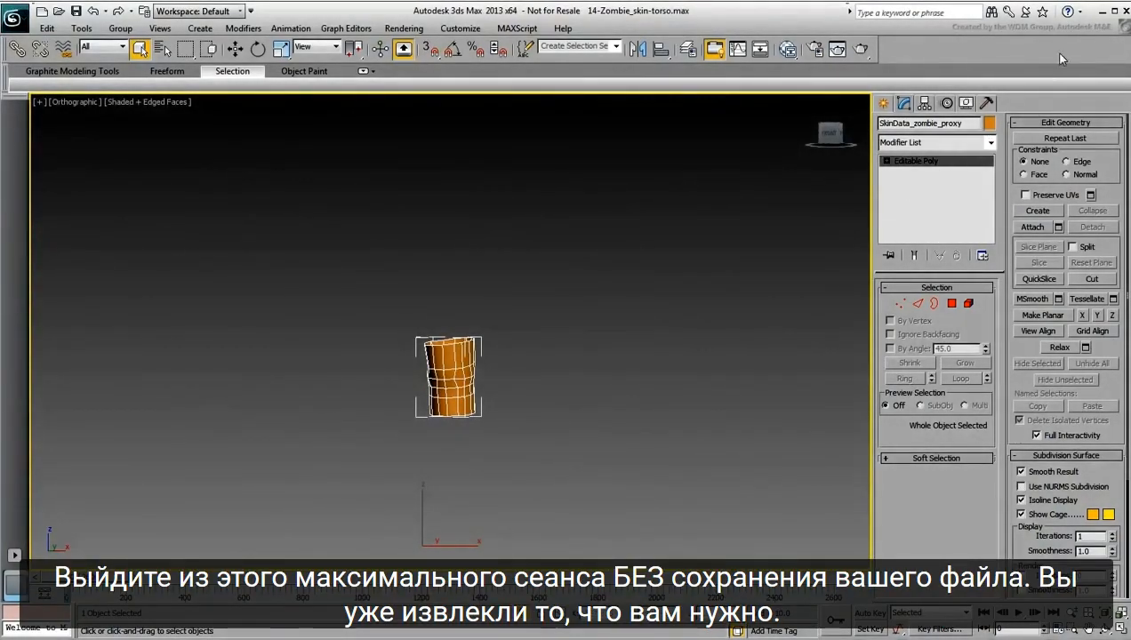
pyautogui.click(1125, 12)
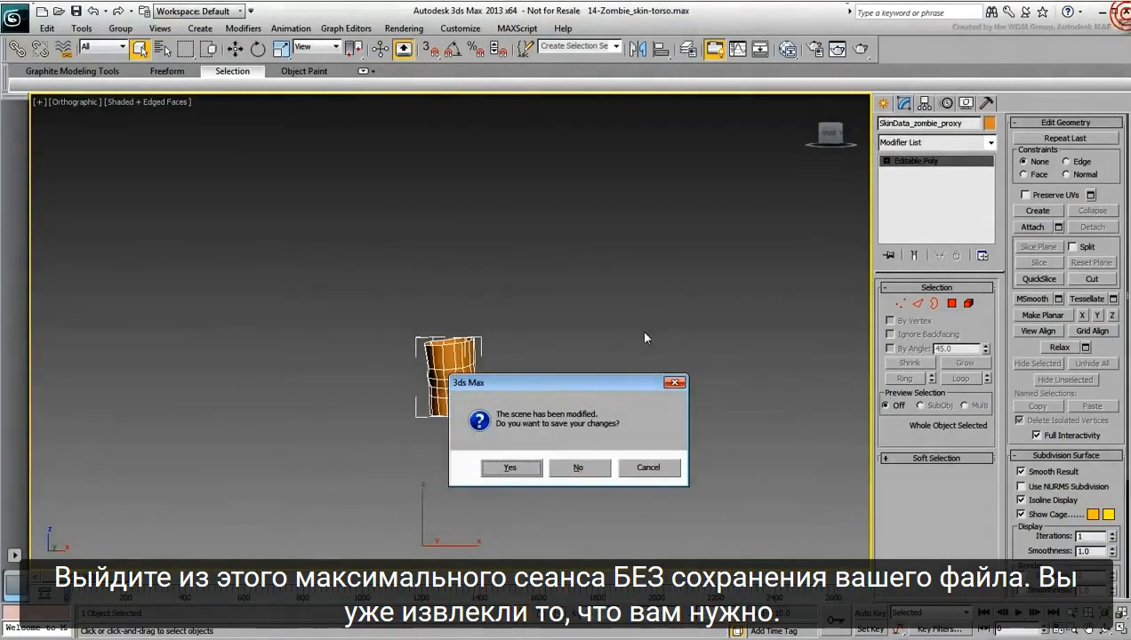
pyautogui.click(578, 468)
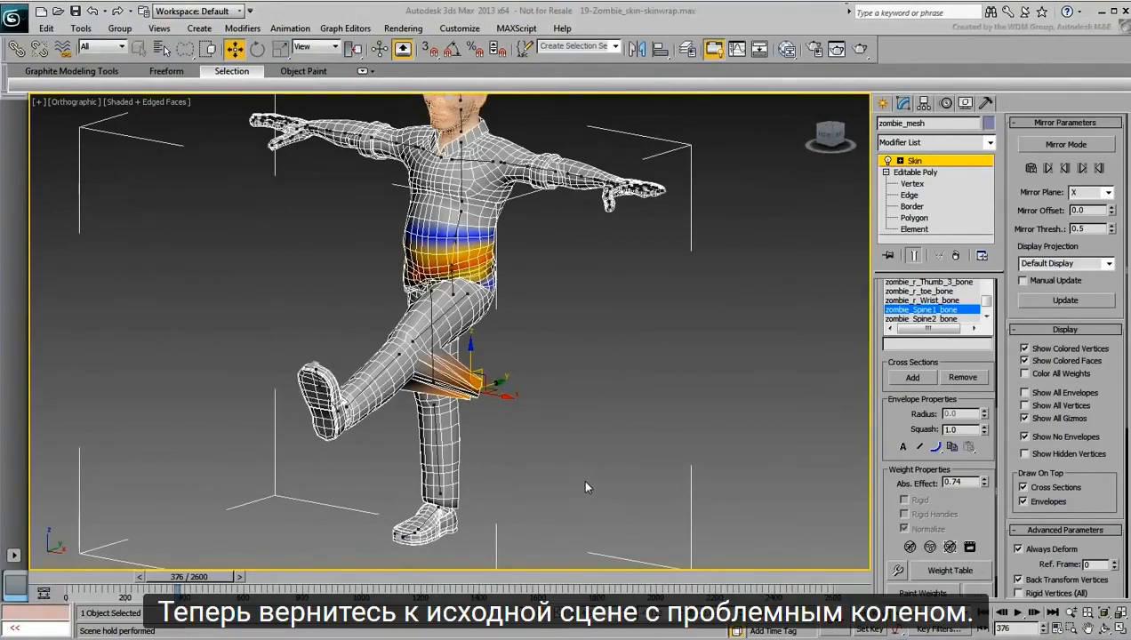
# - In the 19-Zombie_skin-skinwrap scene, return to frame 0, leave the Skin sub-object level, and merge SkinData_zombie_proxy from knee_fix.max
pyautogui.moveTo(181, 579); pyautogui.dragTo(53, 579)
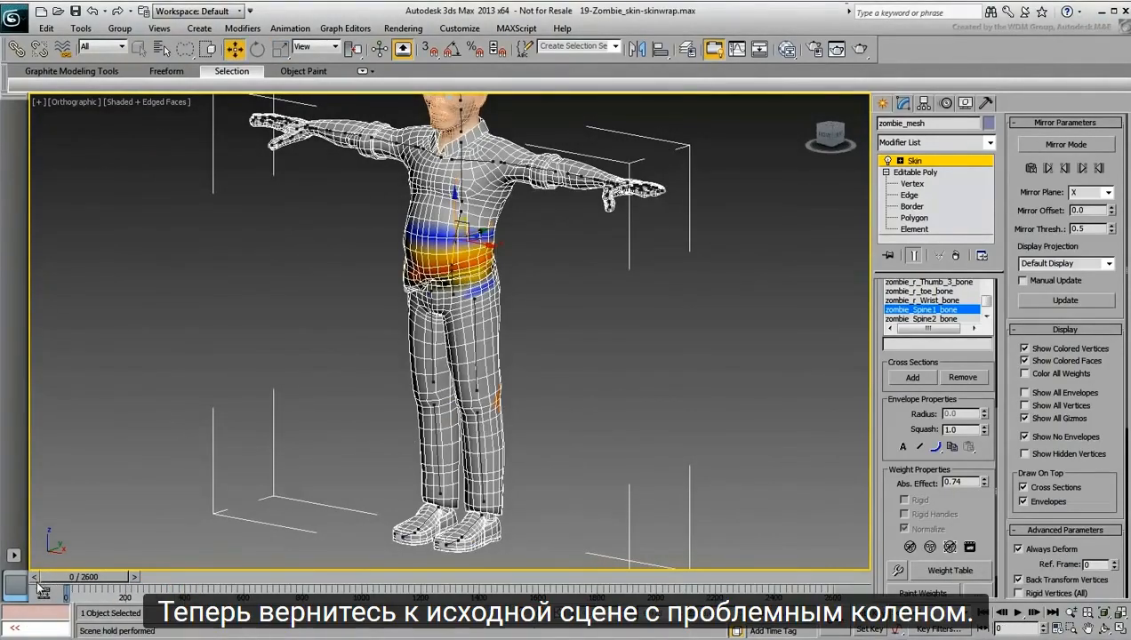
pyautogui.click(925, 162)
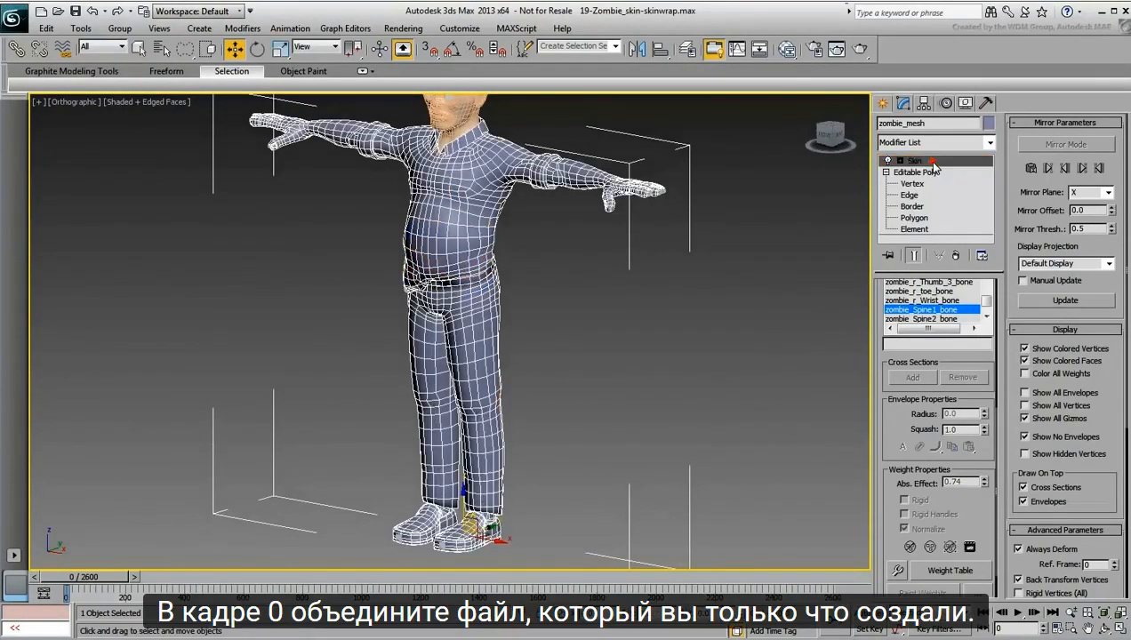
pyautogui.click(15, 15)
pyautogui.moveTo(53, 200)
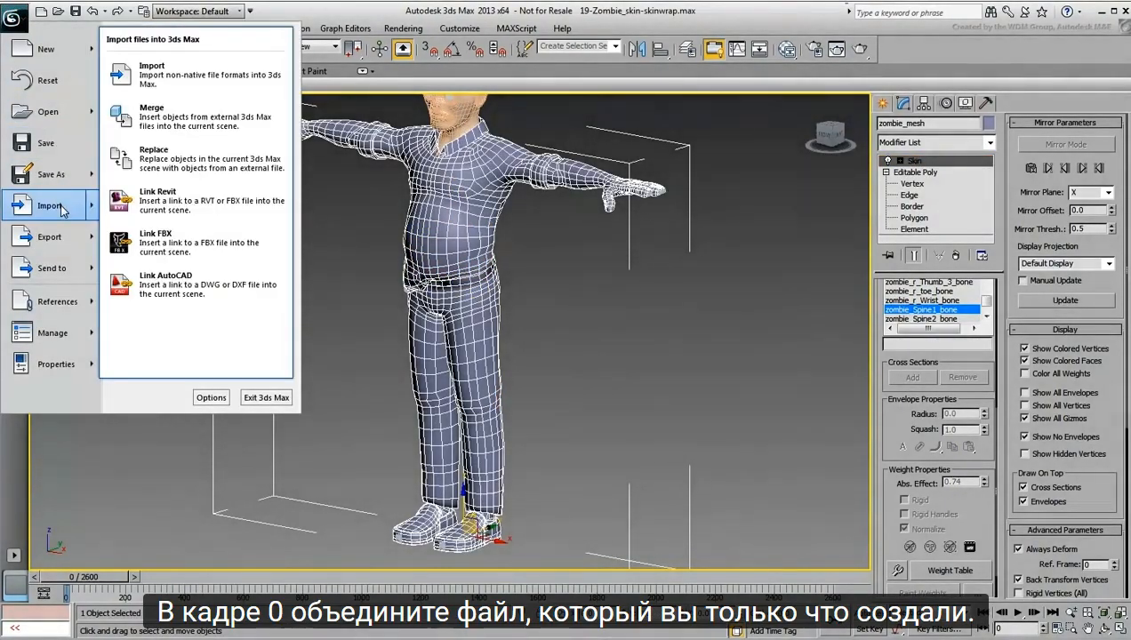
pyautogui.click(176, 133)
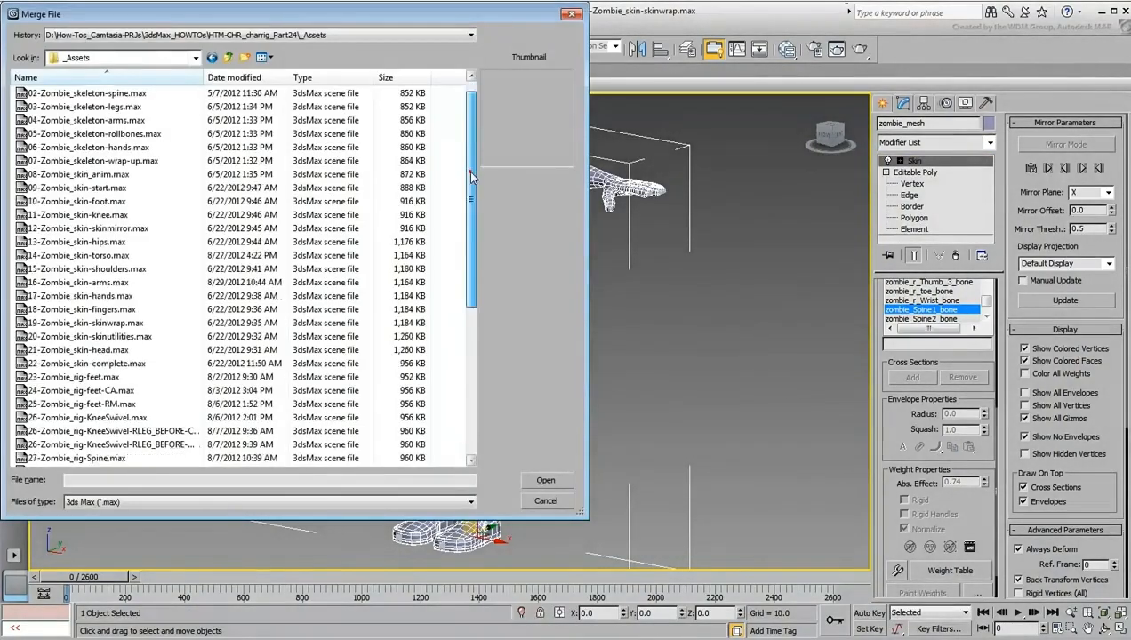
pyautogui.moveTo(471, 169); pyautogui.dragTo(483, 354)
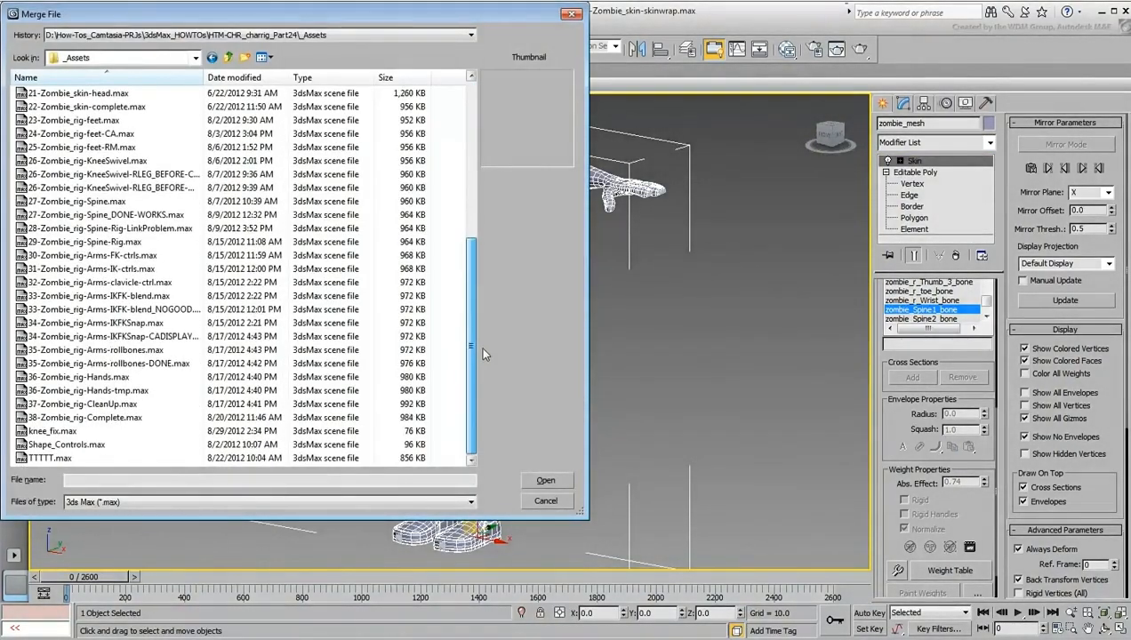
pyautogui.click(55, 431)
pyautogui.click(545, 481)
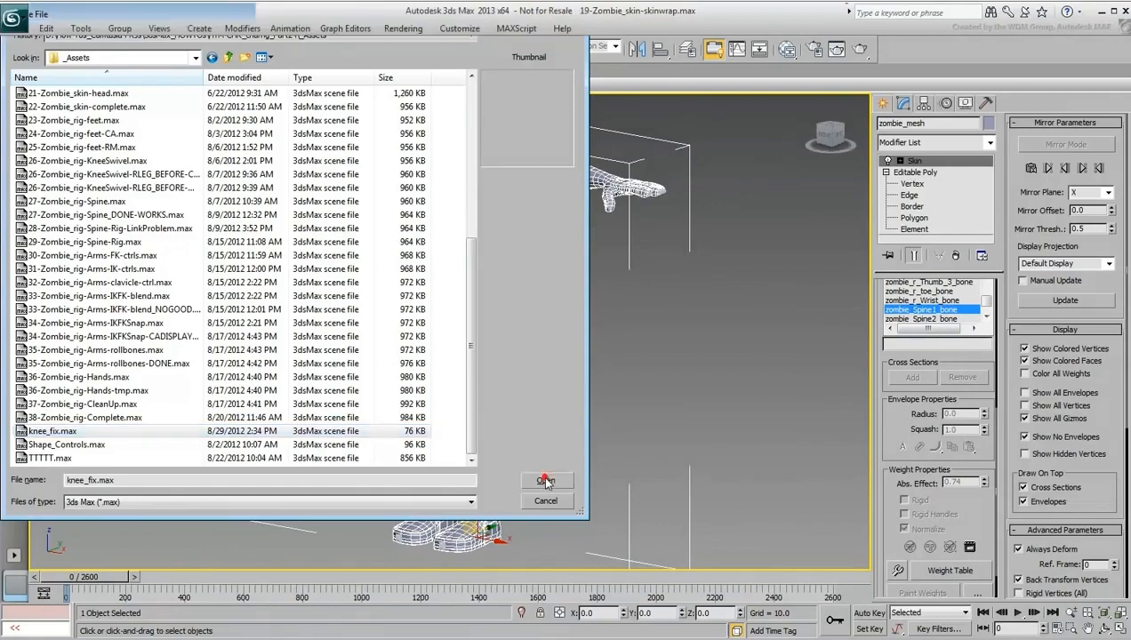
pyautogui.click(480, 219)
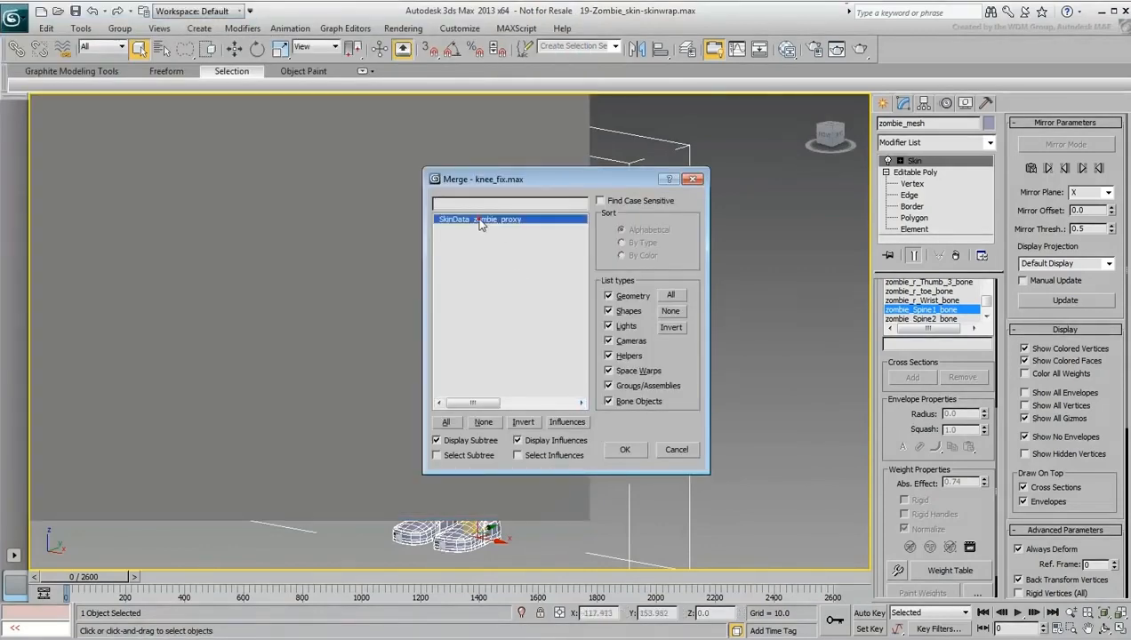
pyautogui.click(624, 450)
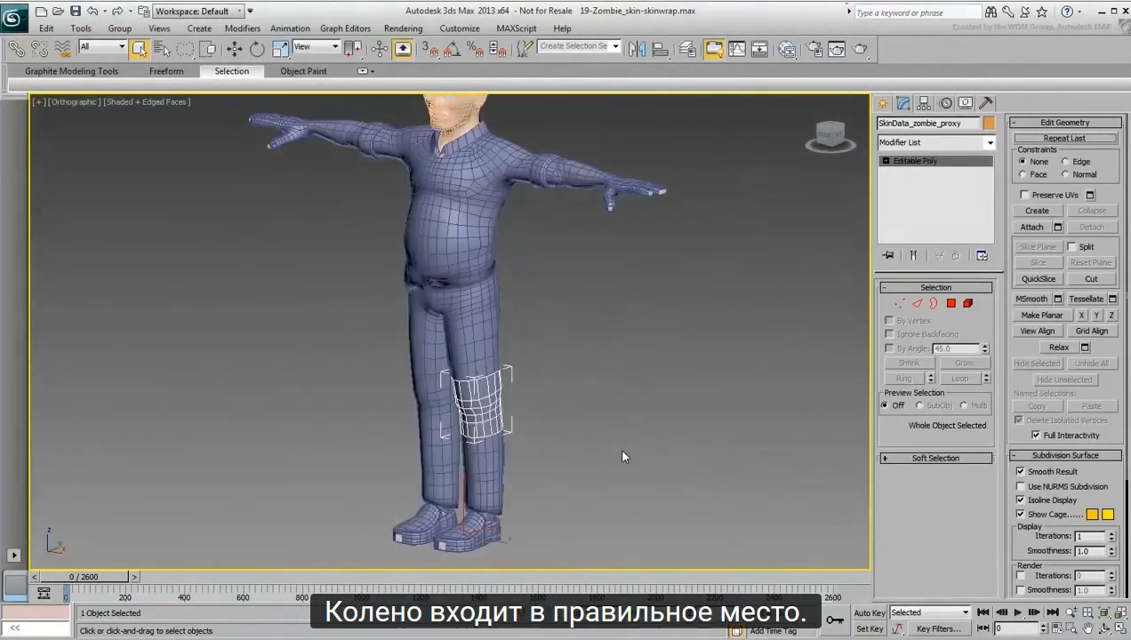
# - Load the SkinUtilities utility with the merged knee mesh in close view
pyautogui.press('z')
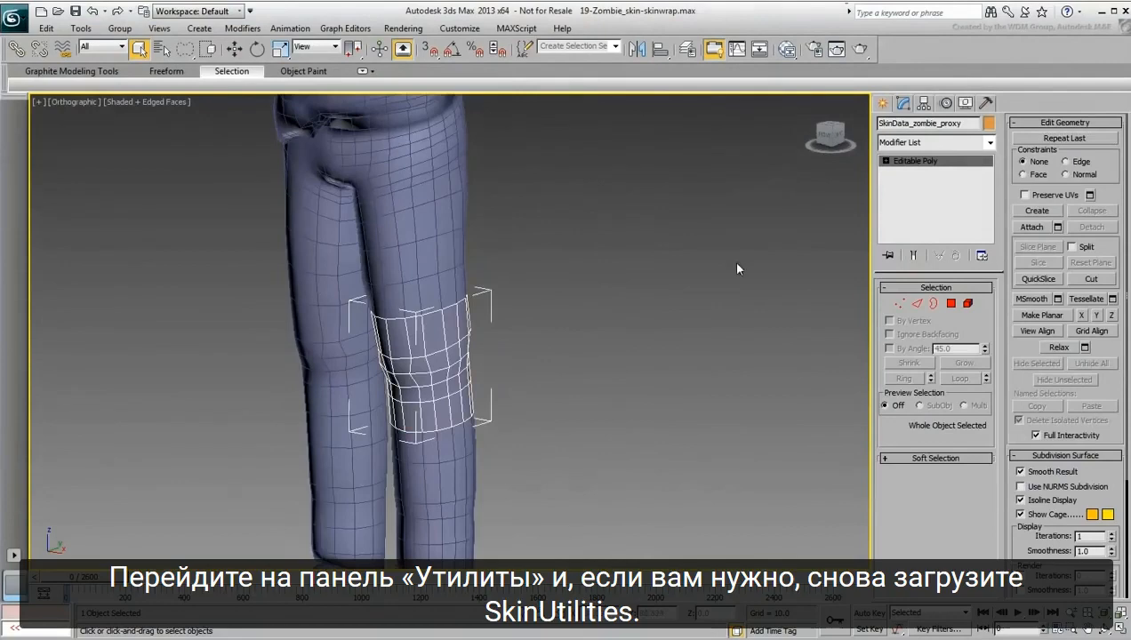
pyautogui.click(985, 104)
pyautogui.click(903, 161)
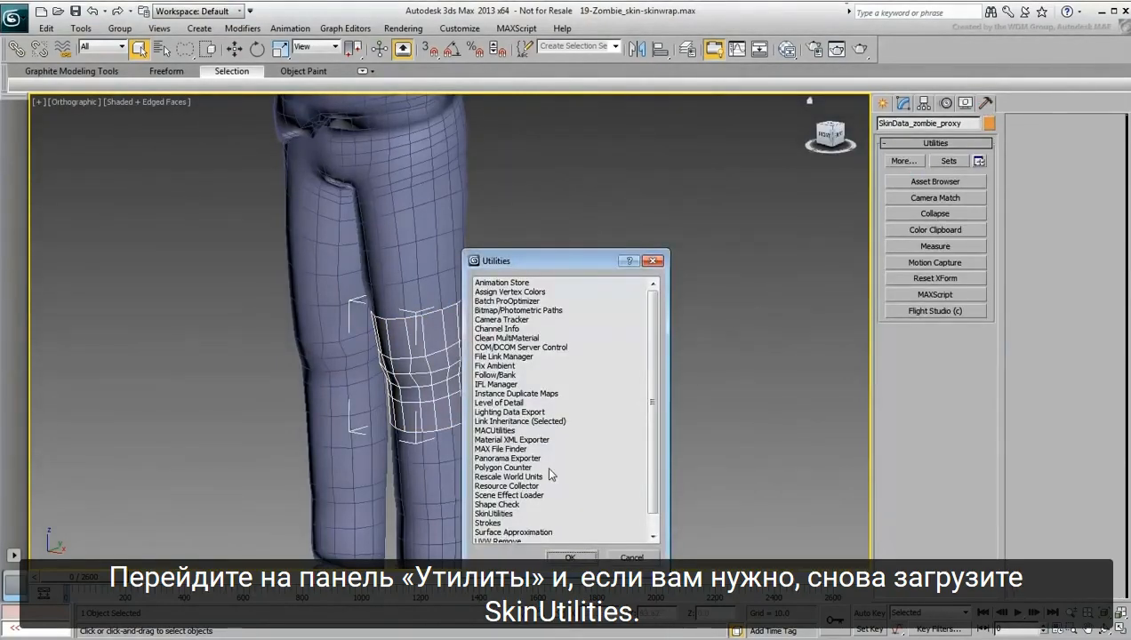
pyautogui.click(494, 513)
pyautogui.click(570, 558)
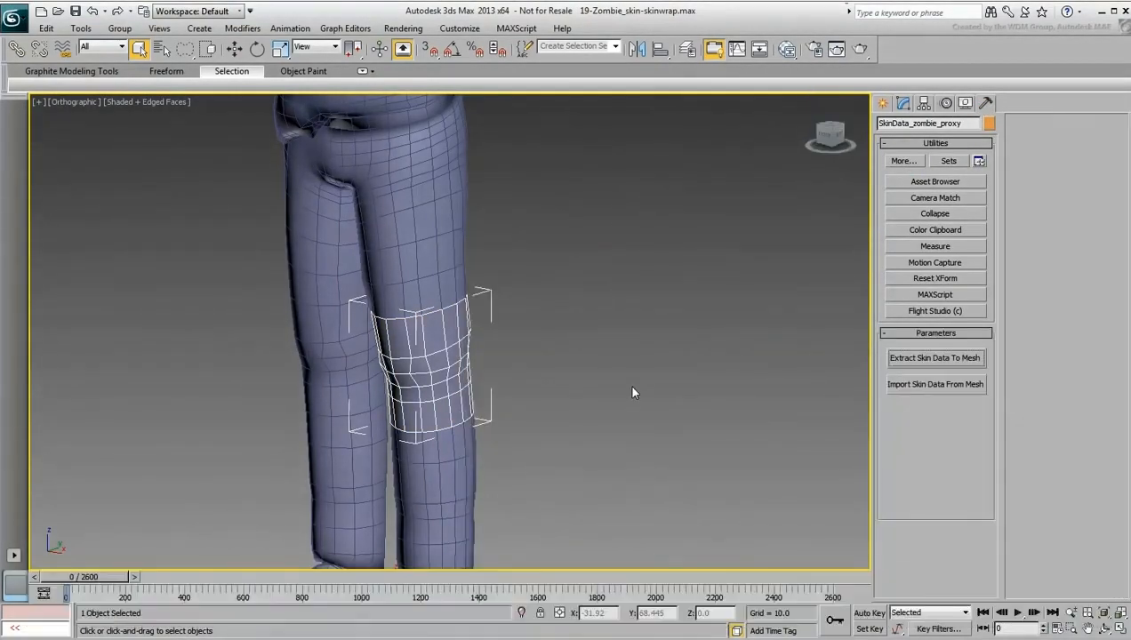
# - Add the character's body mesh to the selection and import the skin data from the knee mesh, matching source and target bones by name
pyautogui.keyDown('ctrl'); pyautogui.click(462, 478); pyautogui.keyUp('ctrl')
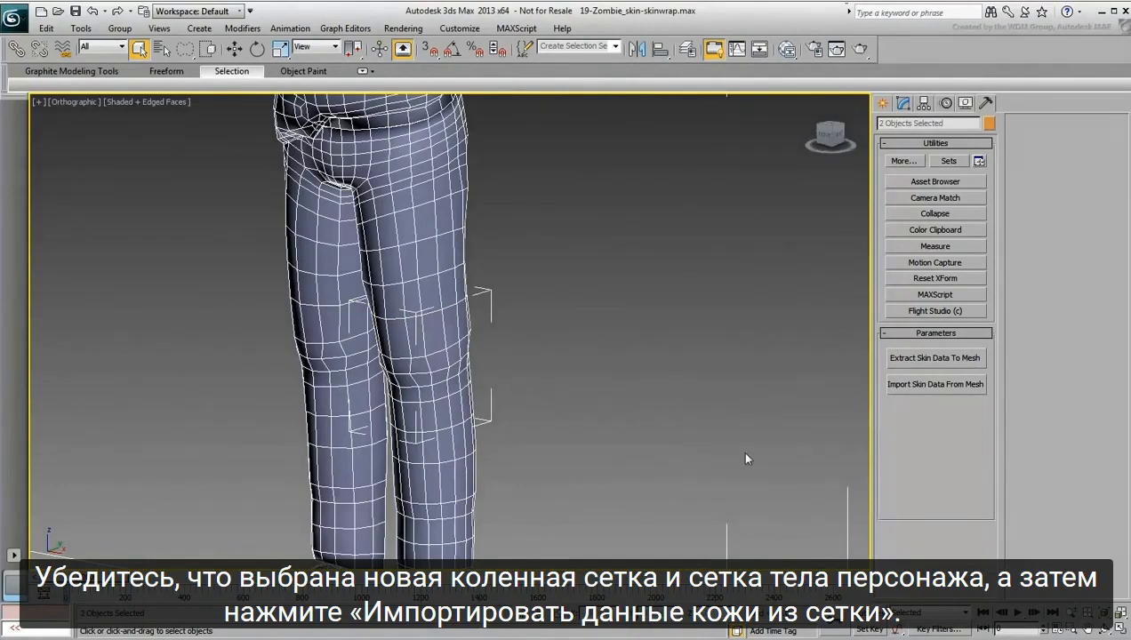
pyautogui.click(930, 385)
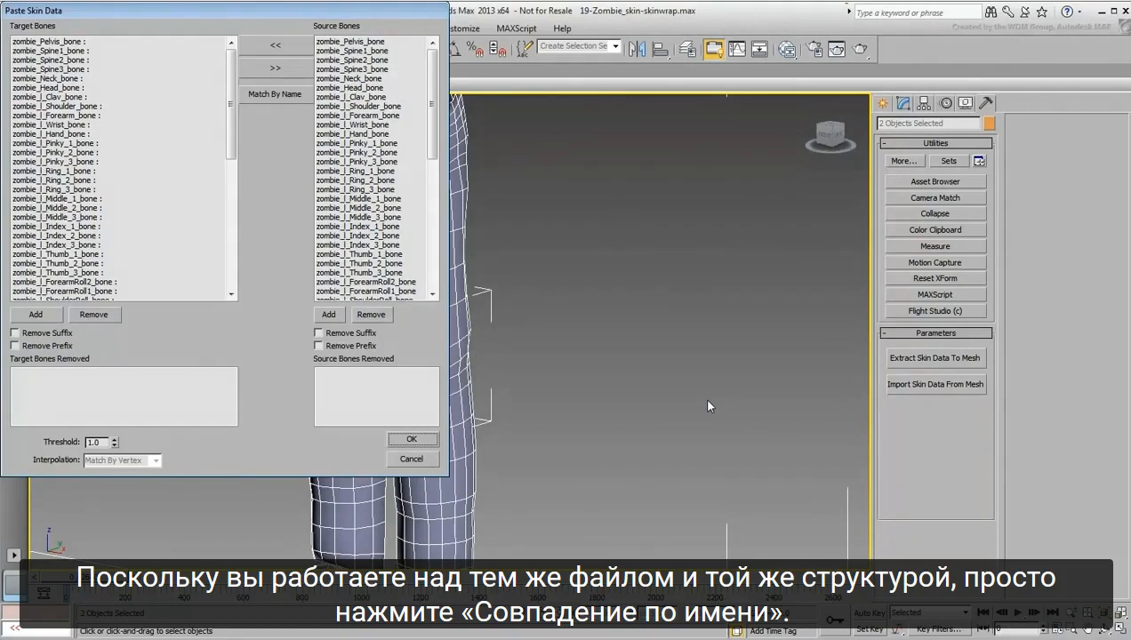
pyautogui.click(277, 94)
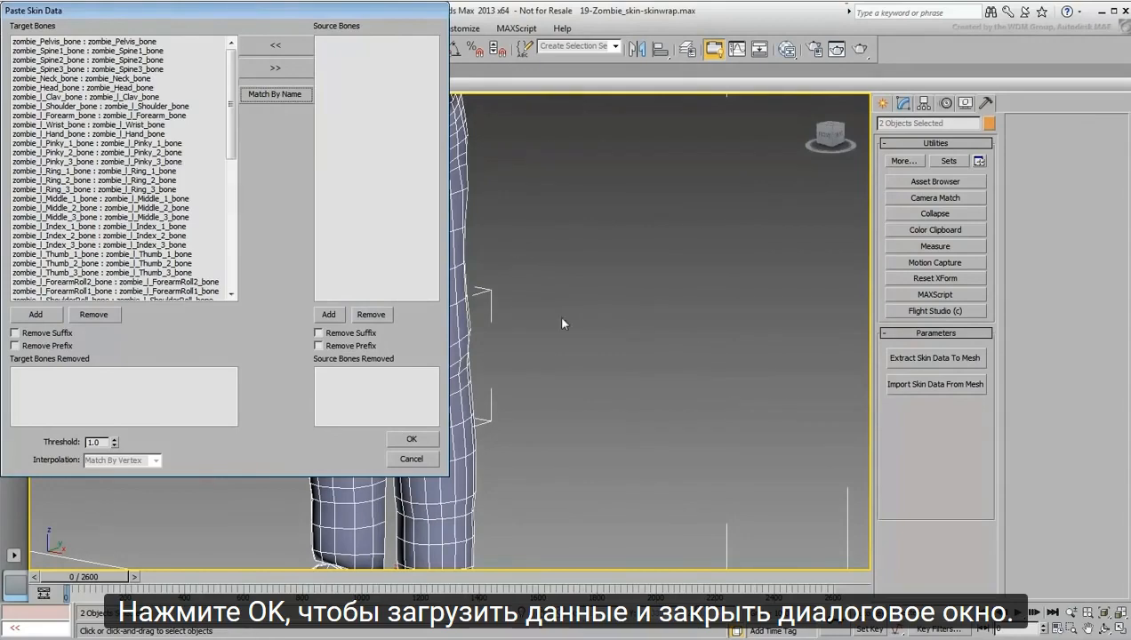
pyautogui.click(411, 438)
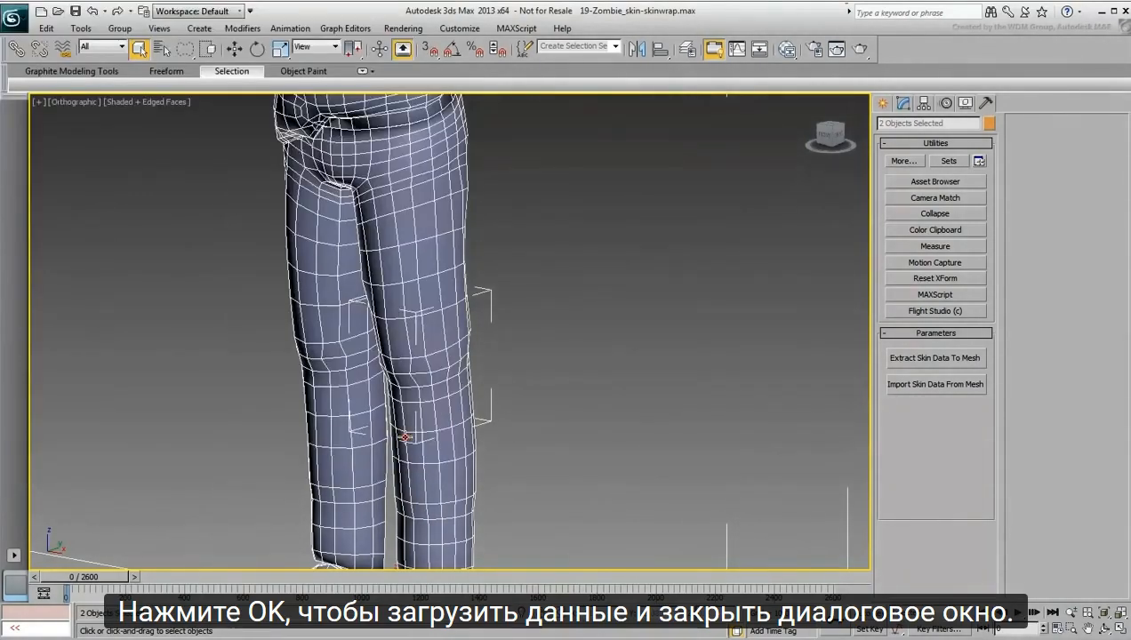
# - Delete the imported orange knee mesh from the scene
pyautogui.click(583, 349)
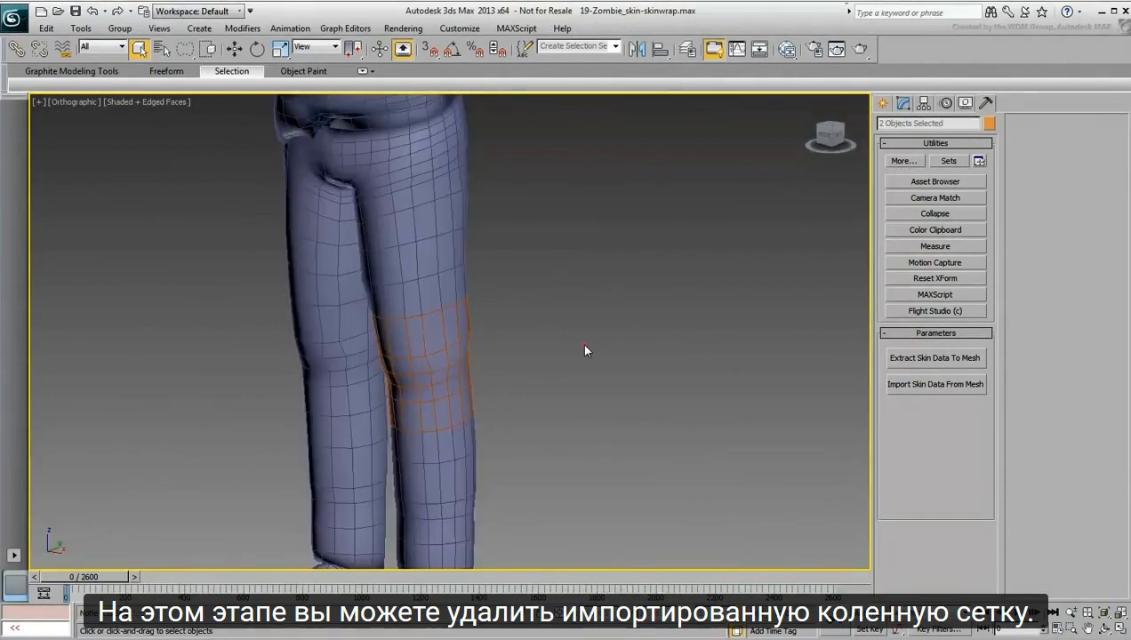
pyautogui.click(441, 378)
pyautogui.press('Delete')
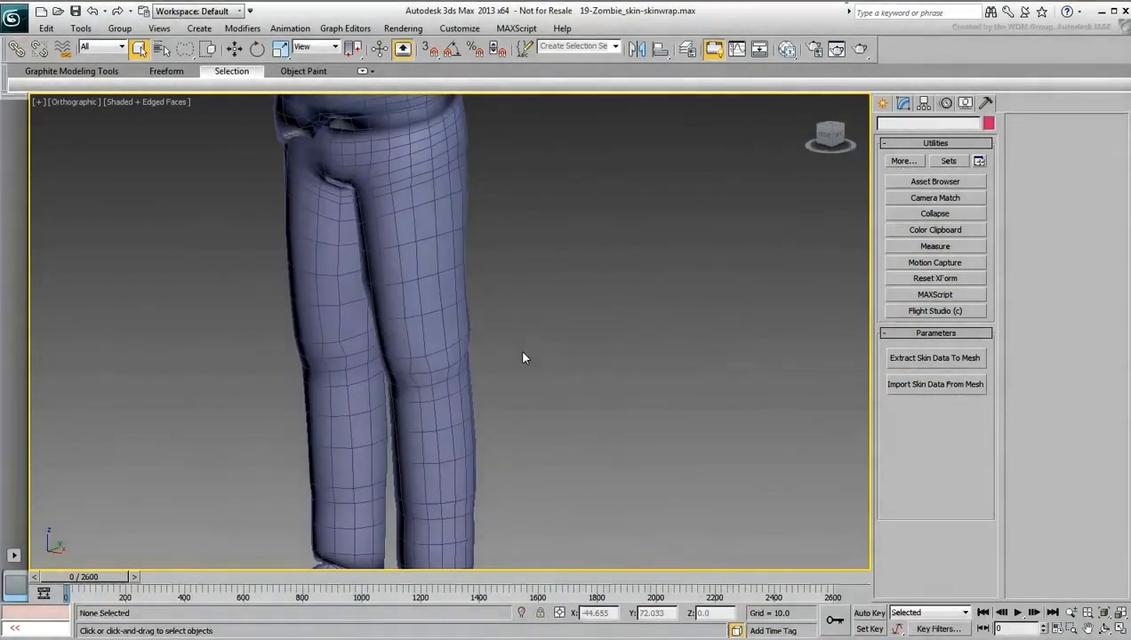
# - Select zombie_mesh and scrub the animation to about frame 386 to check the left knee's deformation, returning to frame 0
pyautogui.moveTo(551, 411); pyautogui.dragTo(505, 424, button='middle')
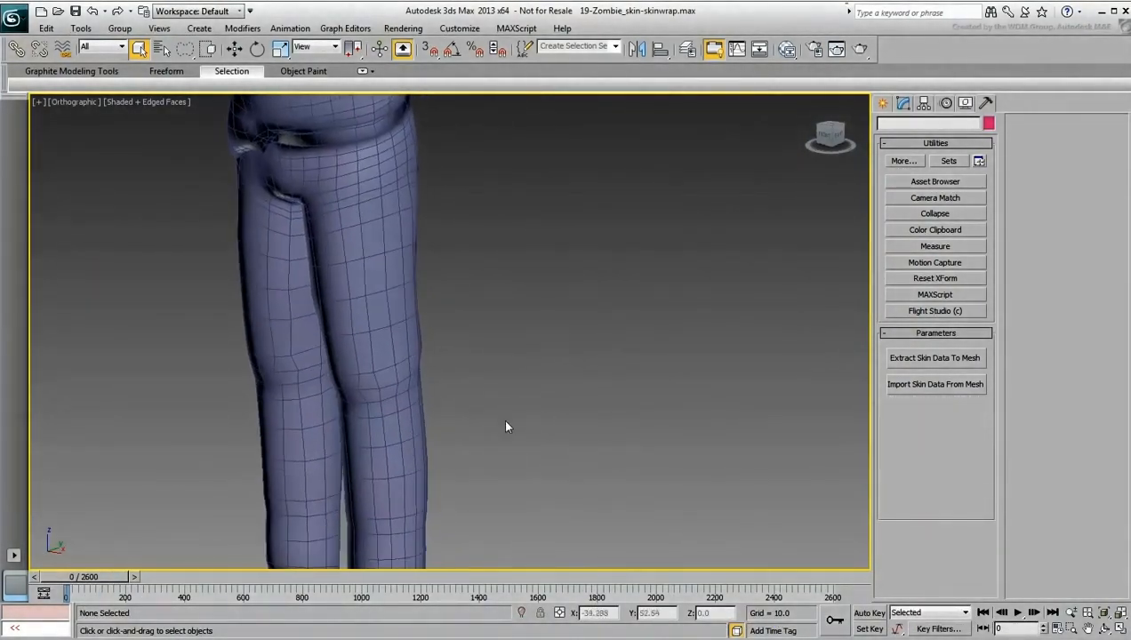
pyautogui.click(369, 423)
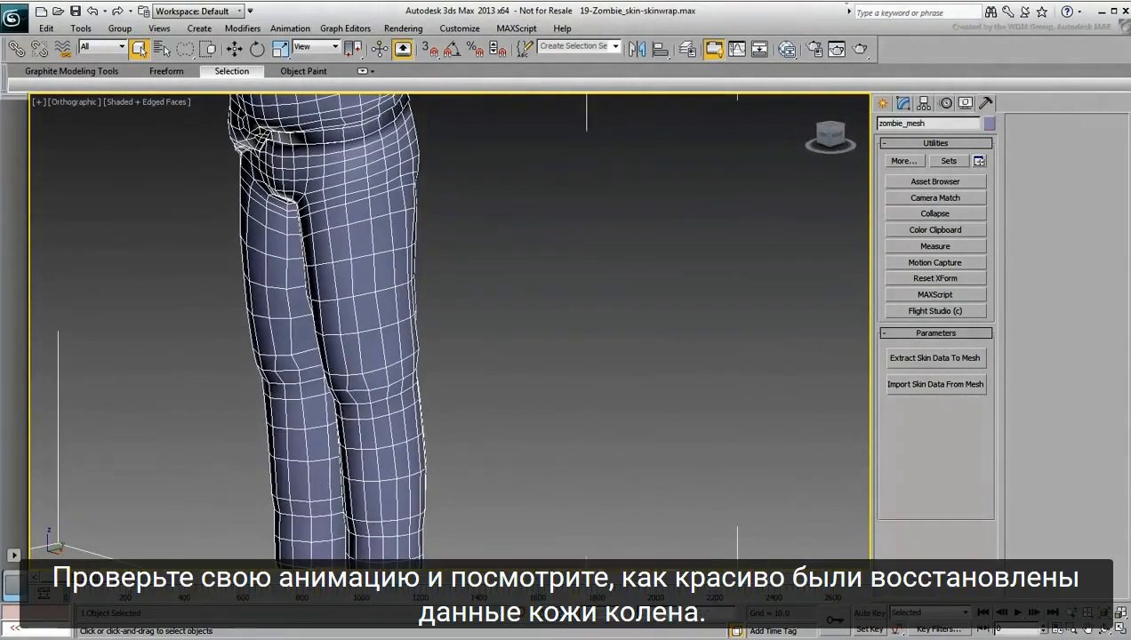
pyautogui.moveTo(78, 583); pyautogui.dragTo(220, 584)
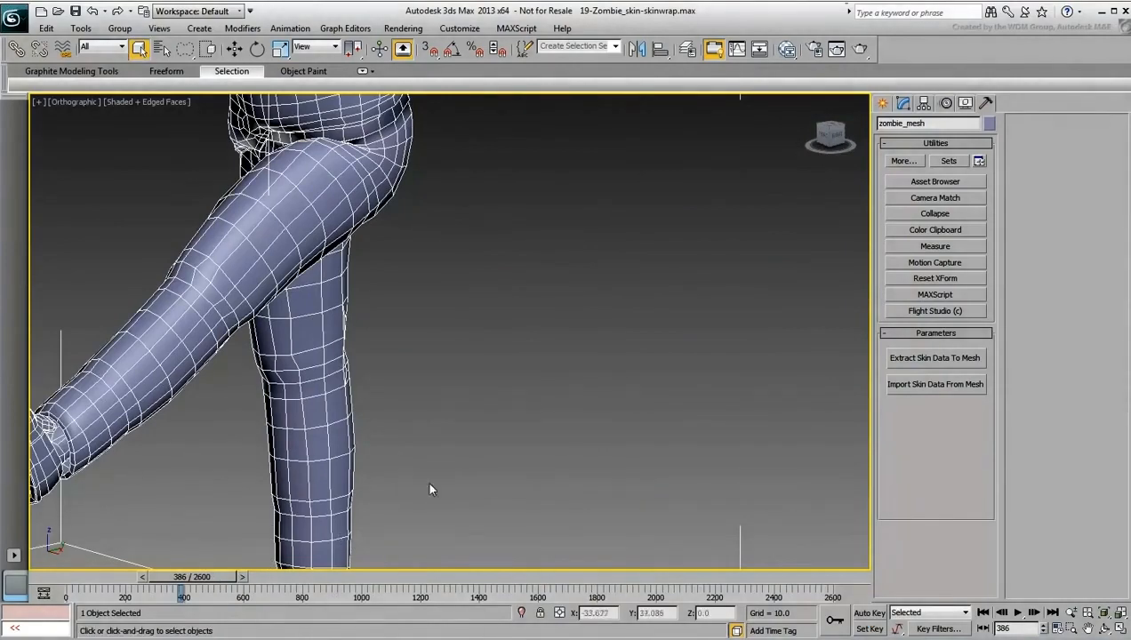
pyautogui.moveTo(443, 365); pyautogui.dragTo(512, 368, button='middle')
pyautogui.scroll(-3, 512, 368)
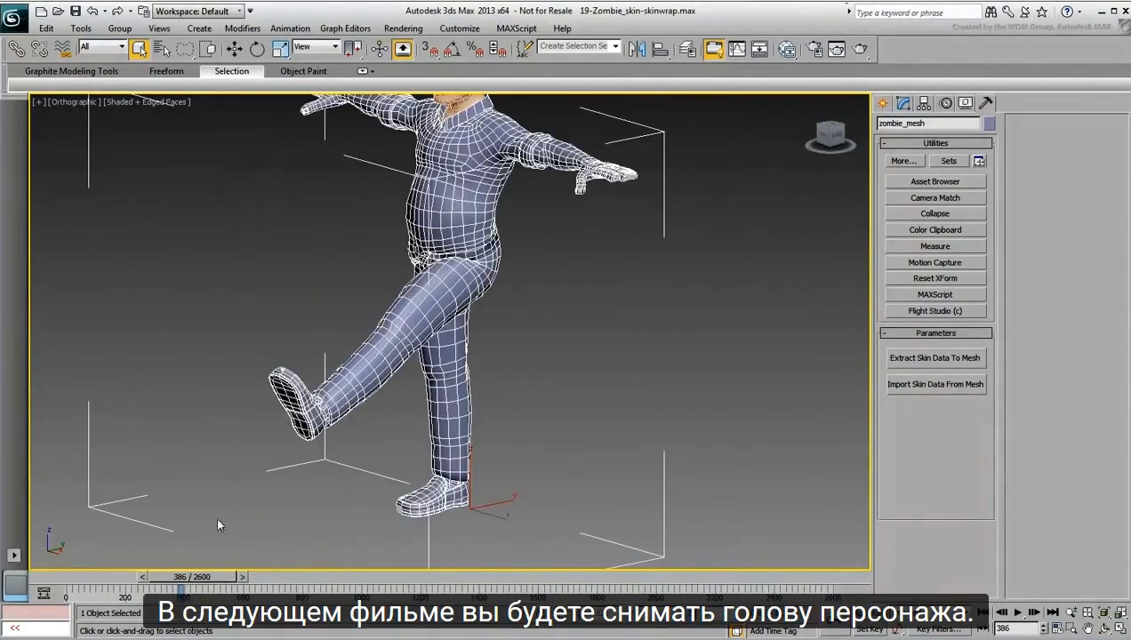
pyautogui.moveTo(173, 578); pyautogui.dragTo(67, 583)
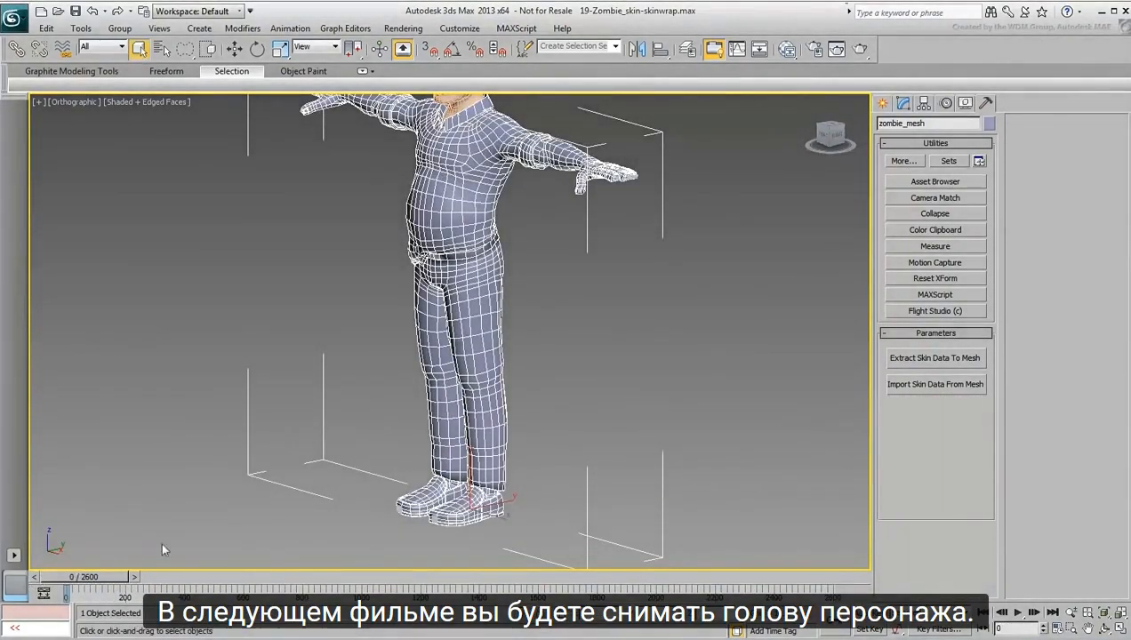